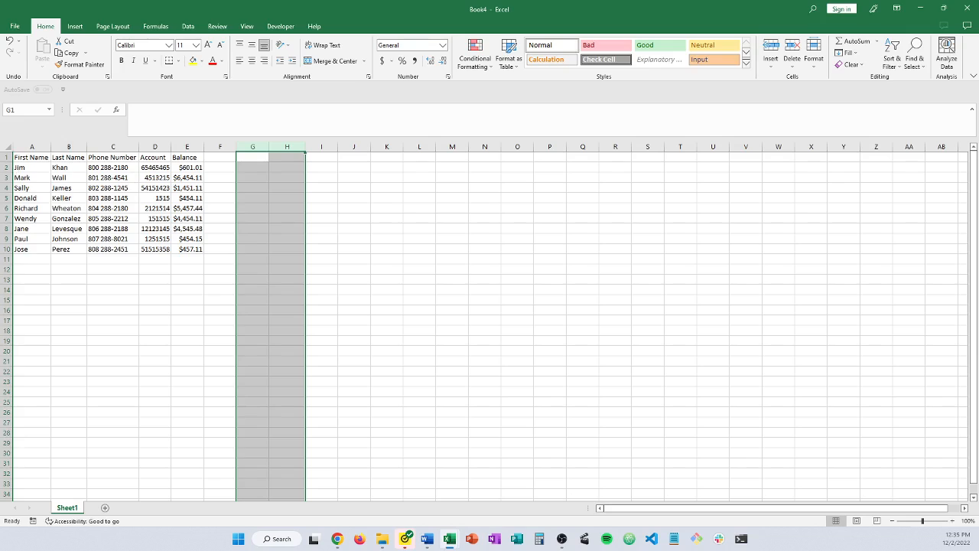
Label G1 'Total' and enter =SUM(E2:E10) in H1, returning $24,328.63
left_click(253, 156)
left_click(253, 156)
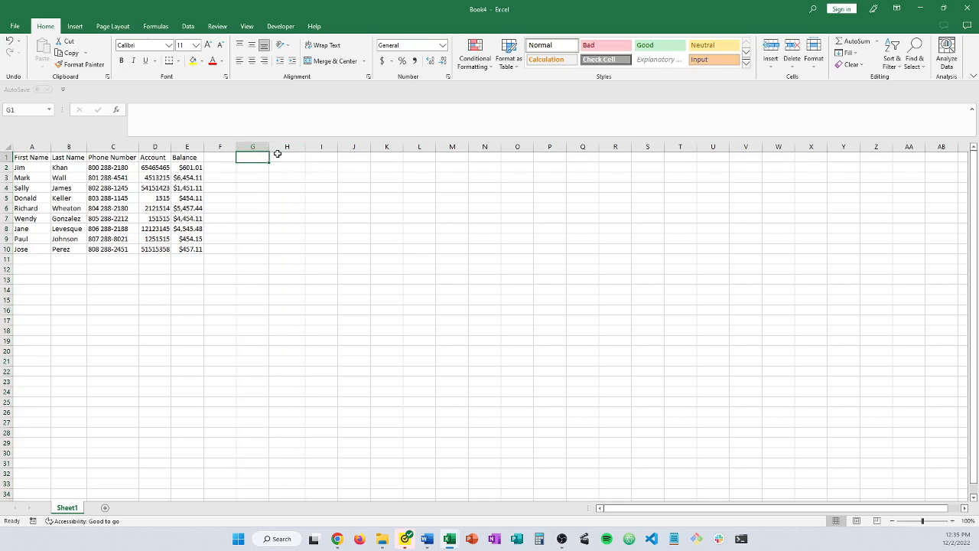
type("Total")
key("Tab")
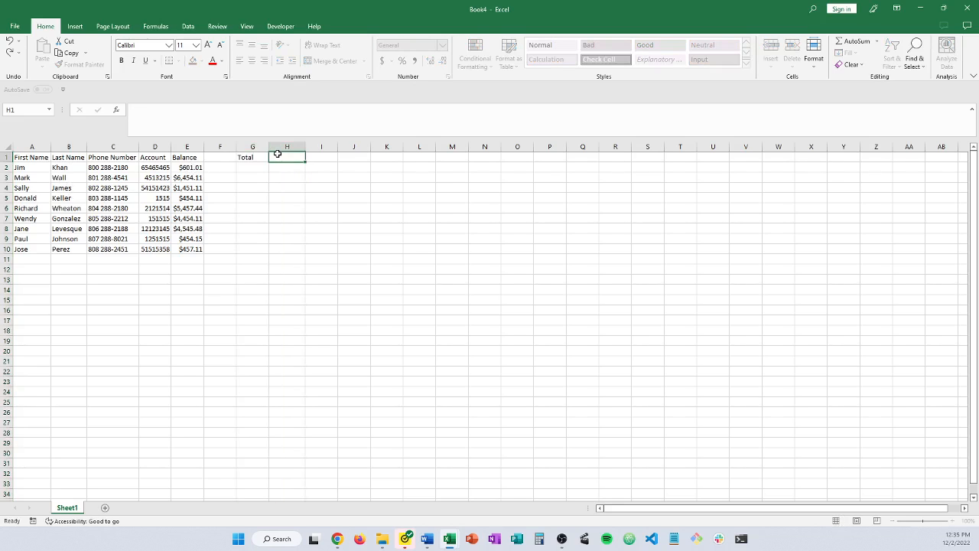
type("=")
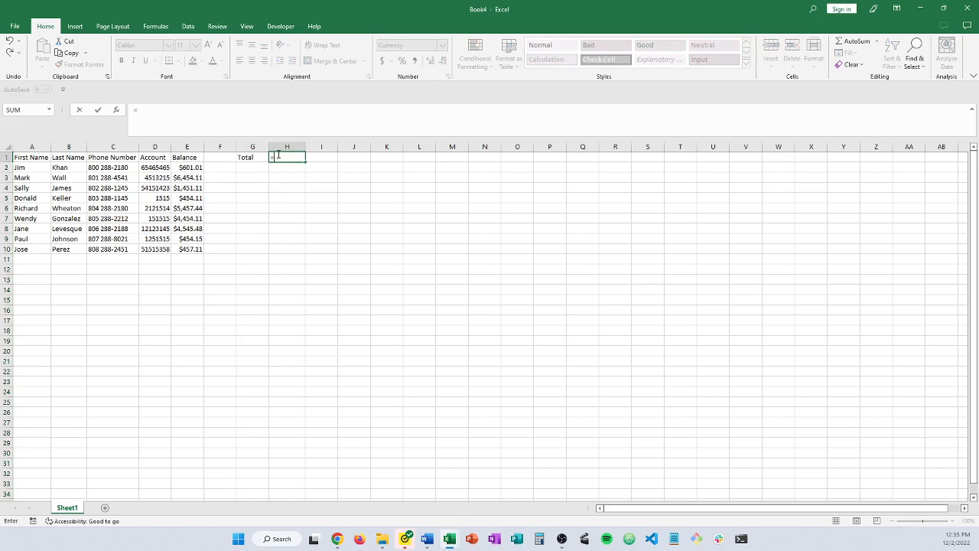
type("SUM")
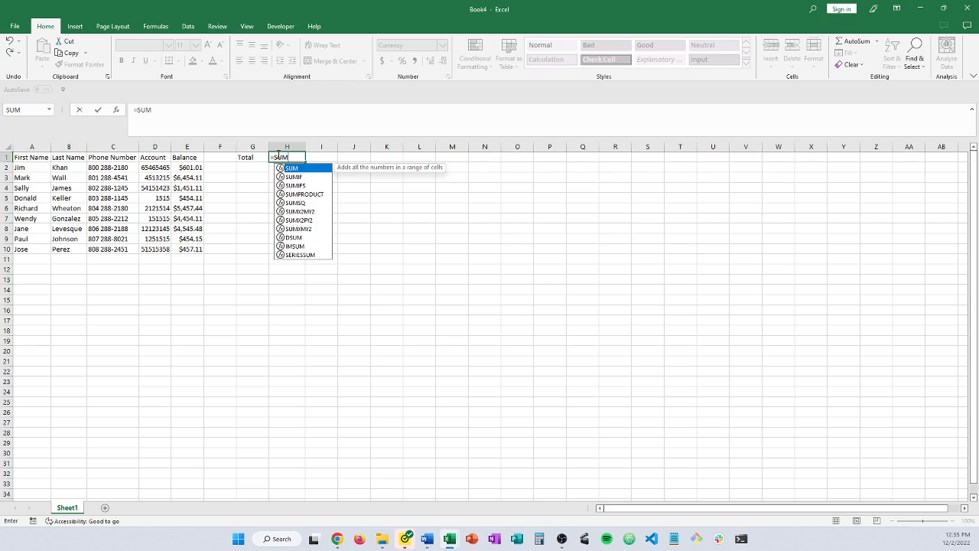
type("(E2")
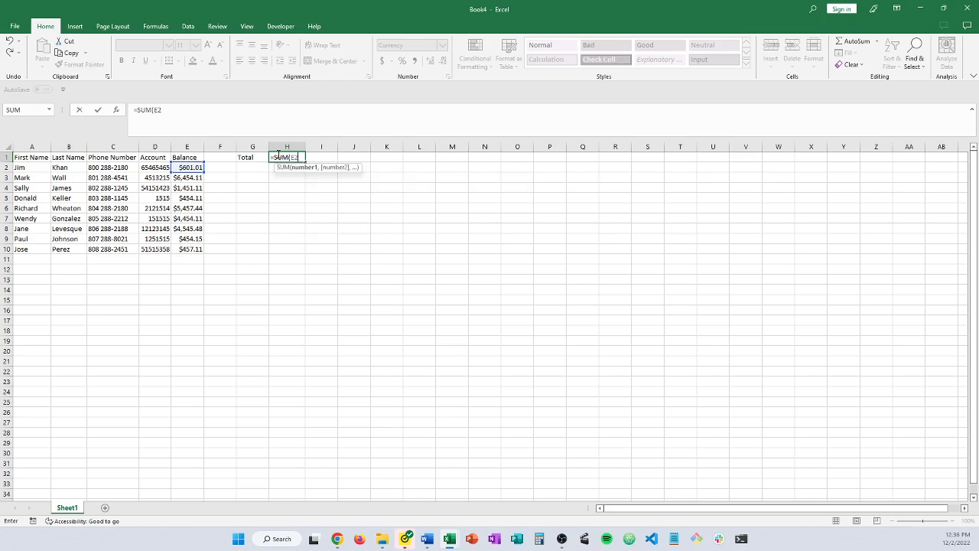
type(":E10)")
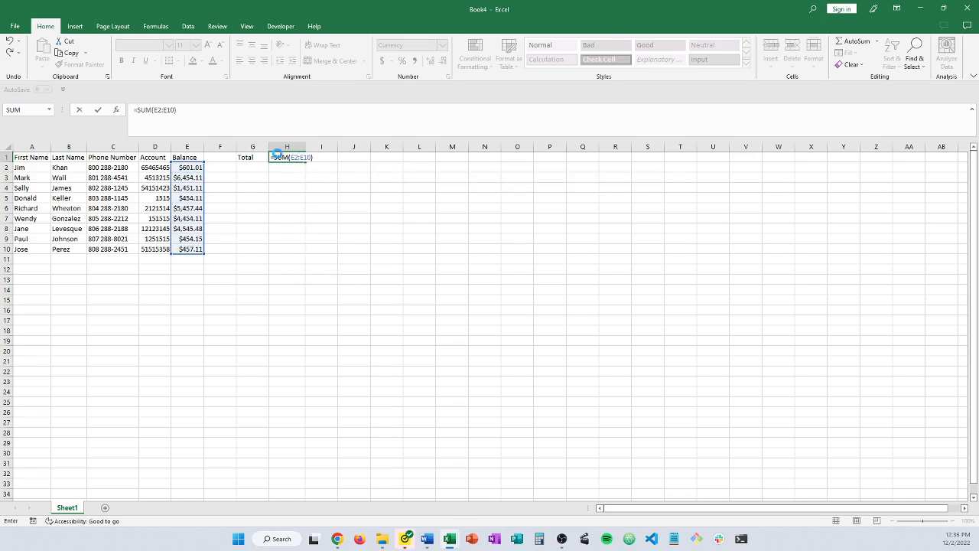
key("Return")
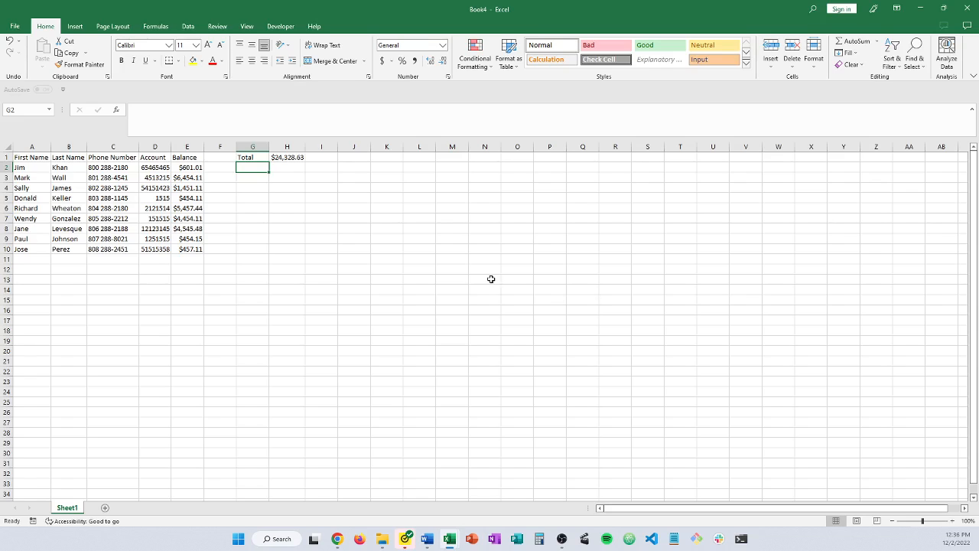
left_click(286, 156)
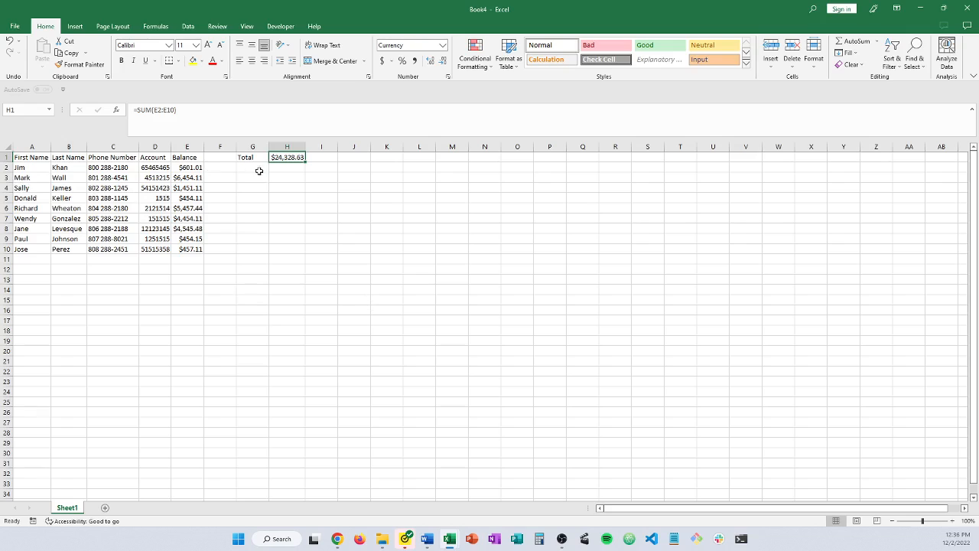
right_click(288, 162)
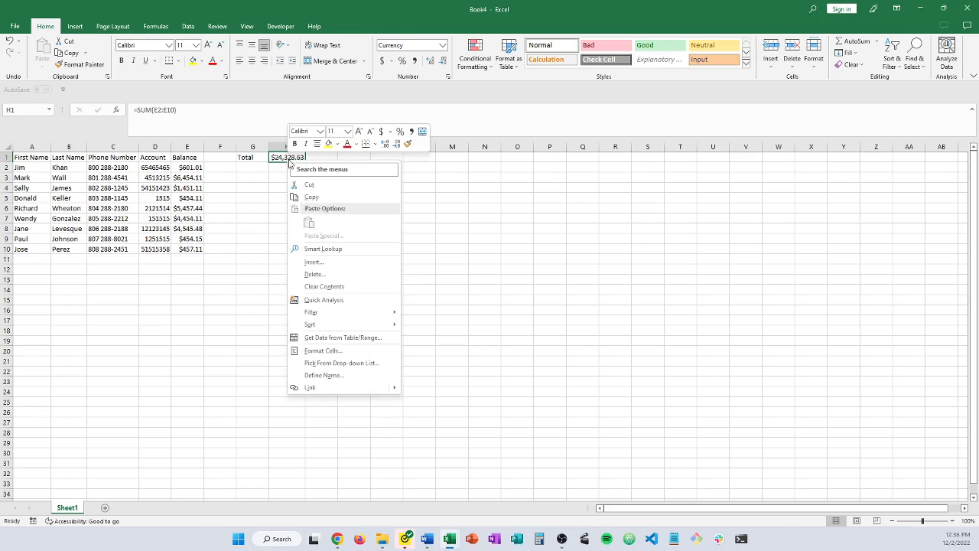
left_click(321, 351)
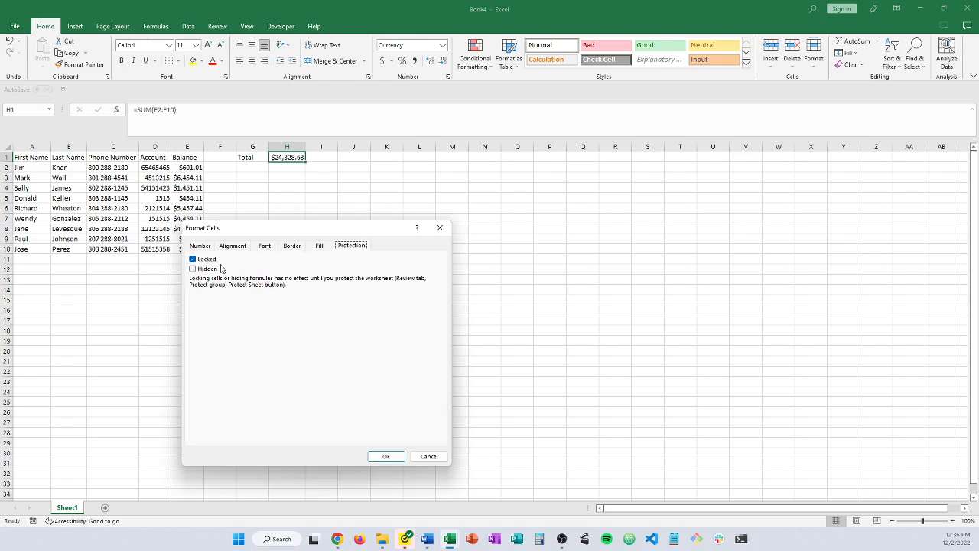
left_click(395, 458)
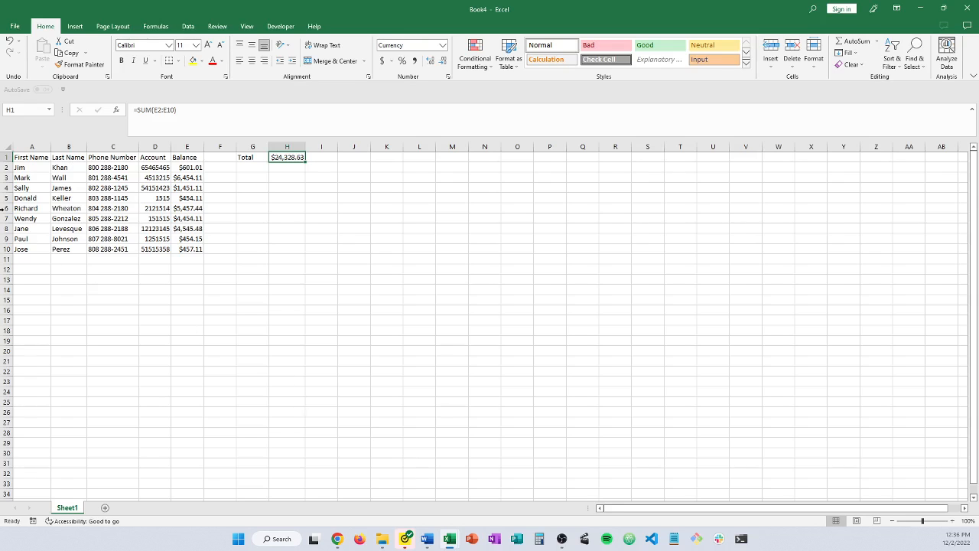
left_click(7, 150)
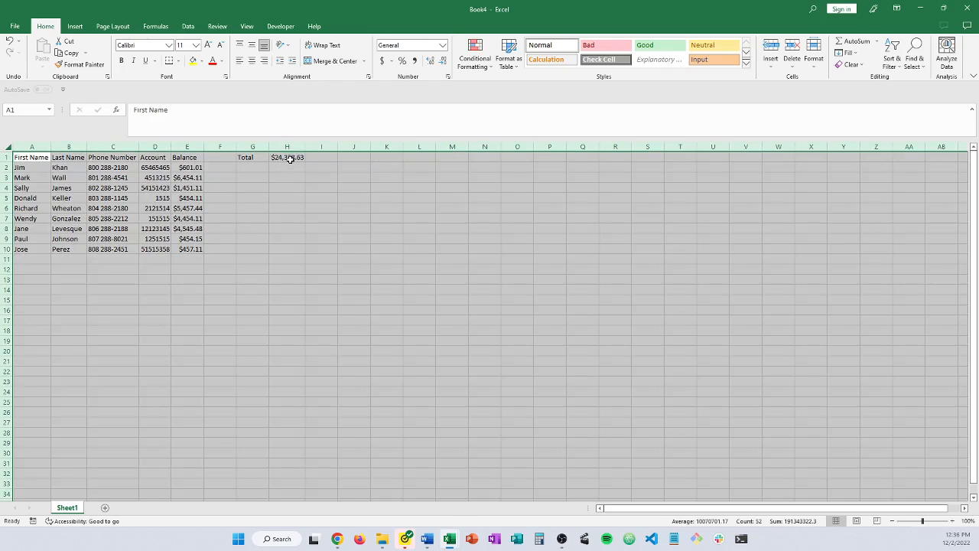
left_click(250, 277)
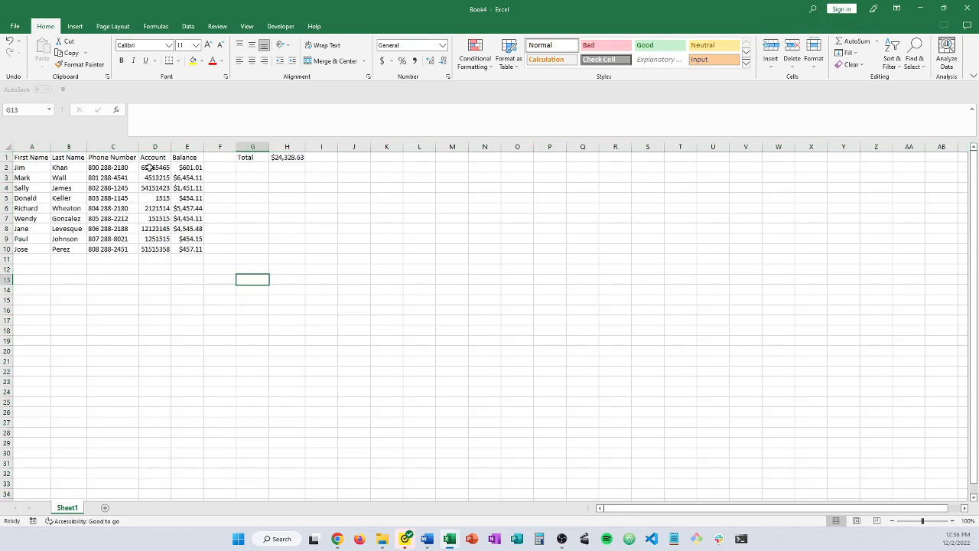
left_click_drag(155, 169, 150, 250)
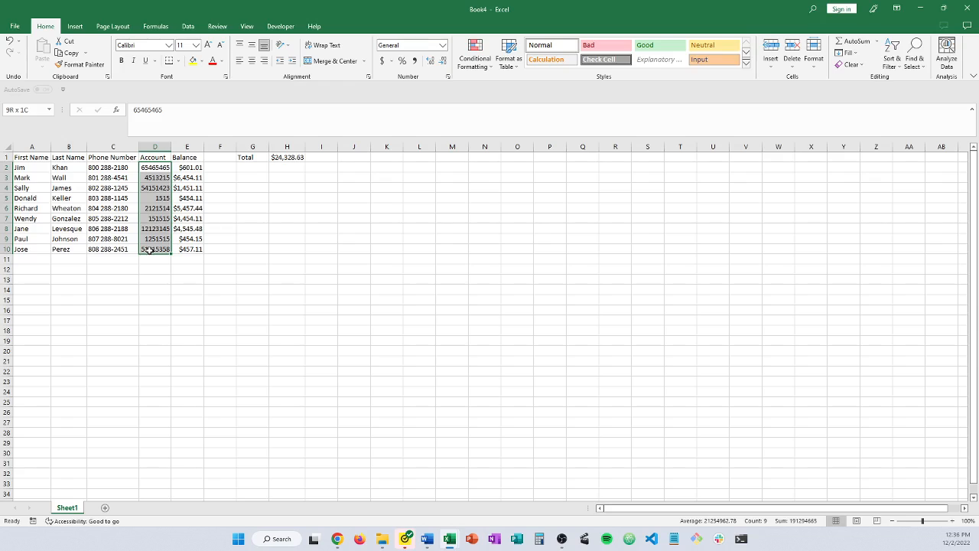
left_click_drag(150, 249, 151, 250)
left_click(276, 159)
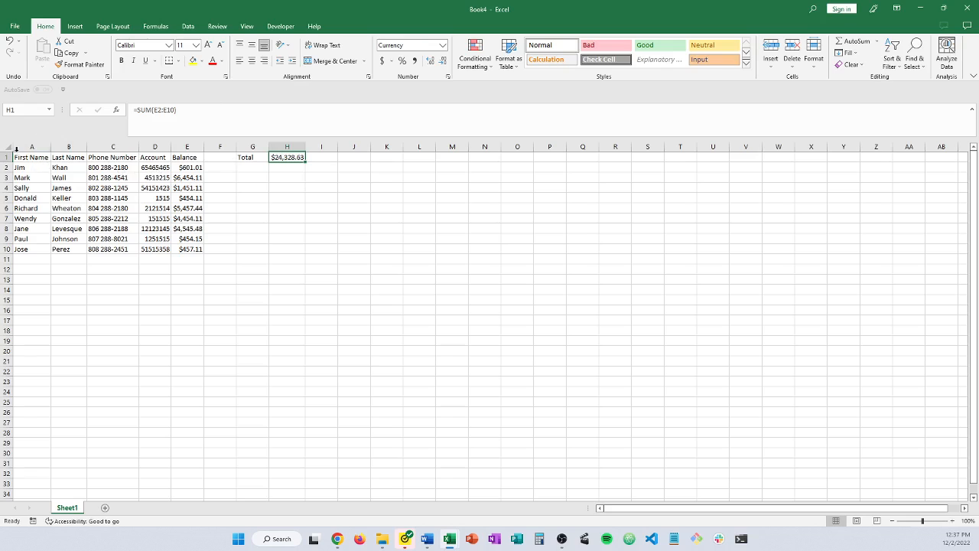
Select all cells and clear the Locked checkbox in their Format Cells protection settings
left_click(12, 147)
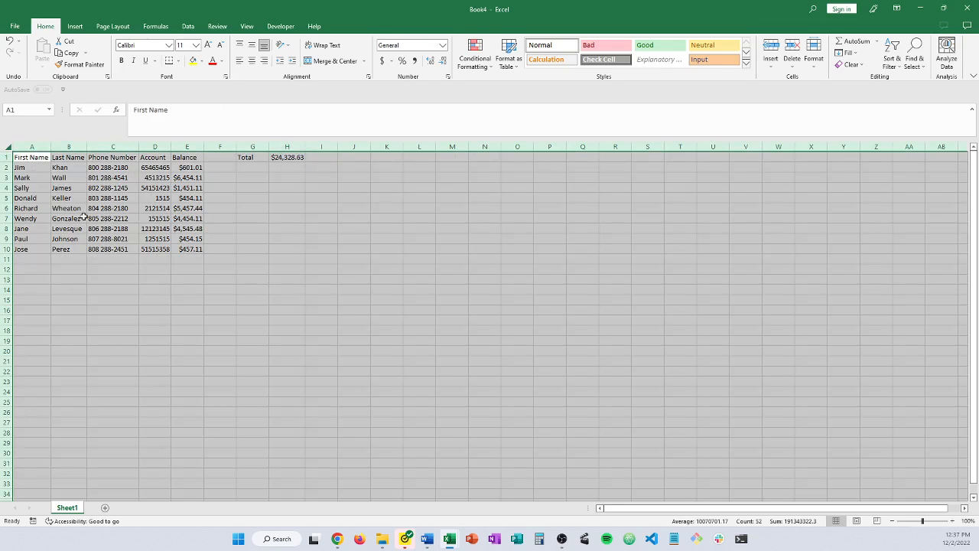
right_click(249, 221)
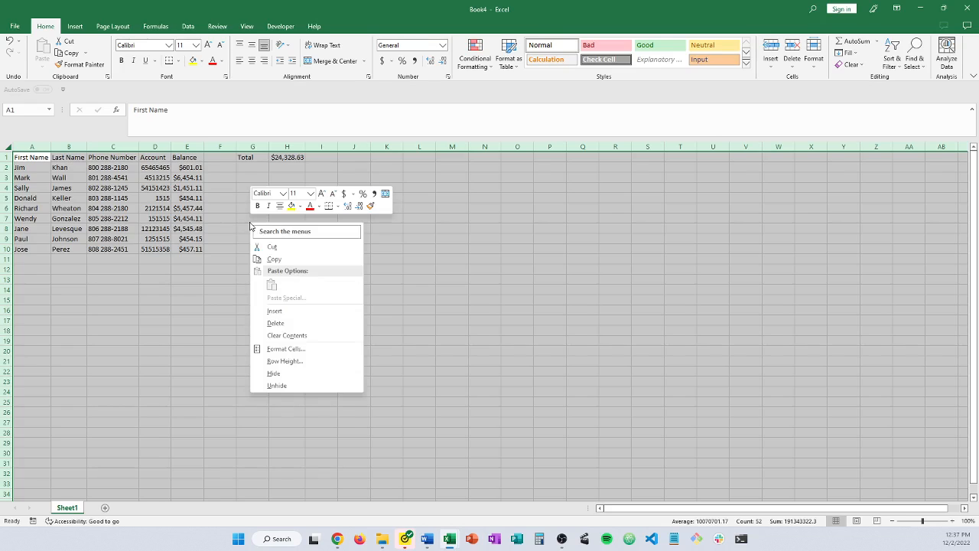
left_click(304, 352)
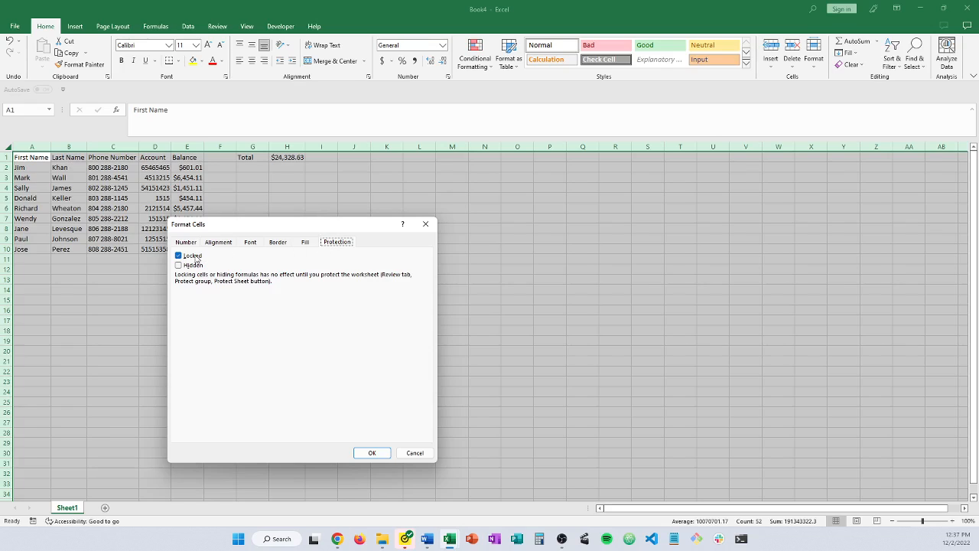
left_click(196, 259)
left_click(372, 453)
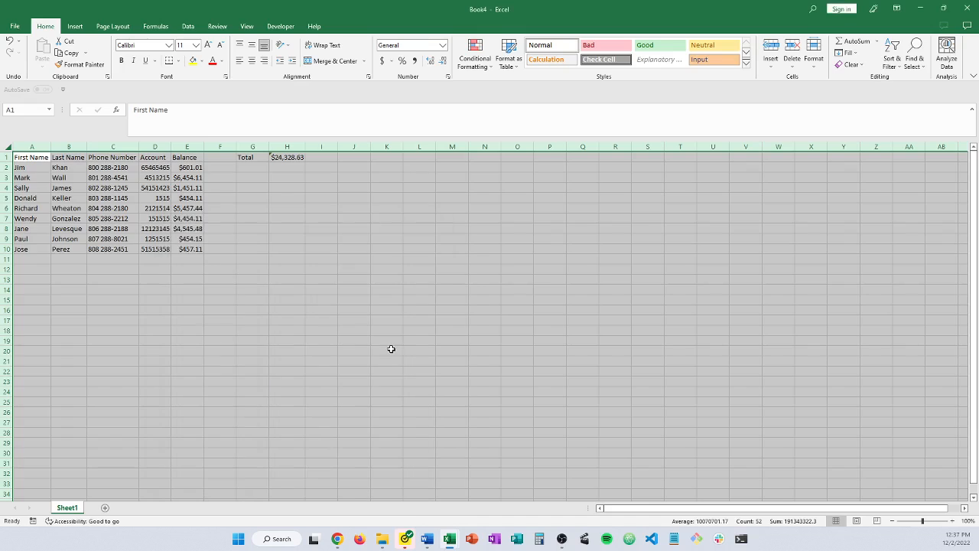
left_click(383, 324)
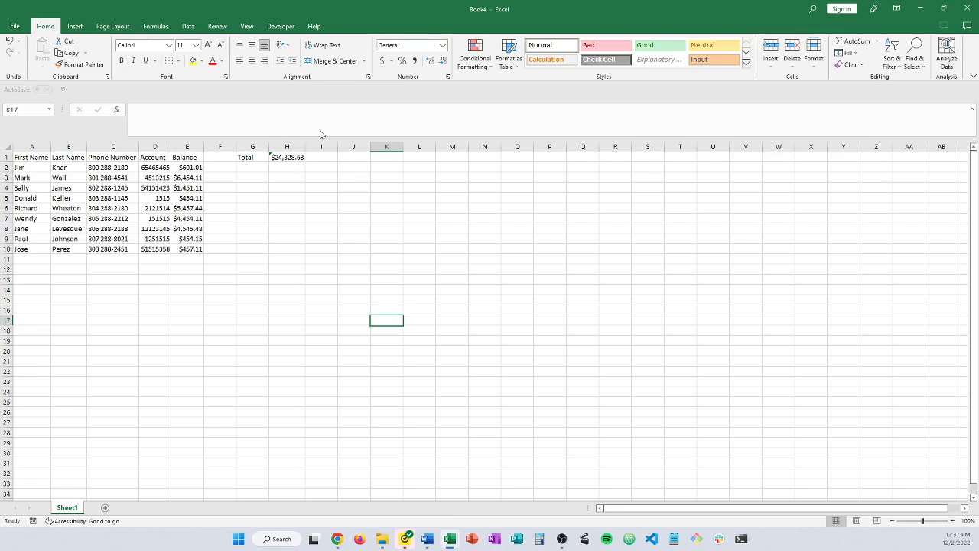
left_click(218, 26)
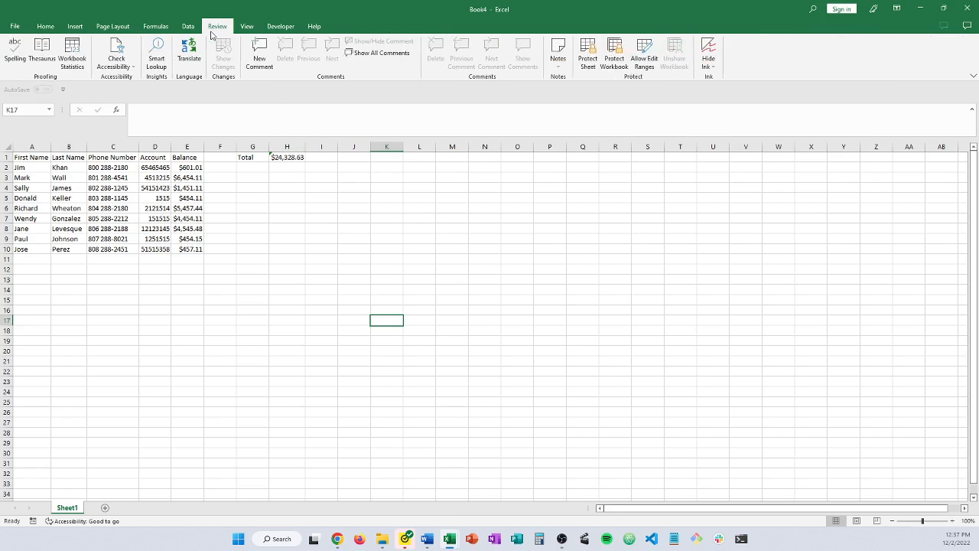
Protect Sheet1 with a confirmed password, then select the H1 total
left_click(589, 60)
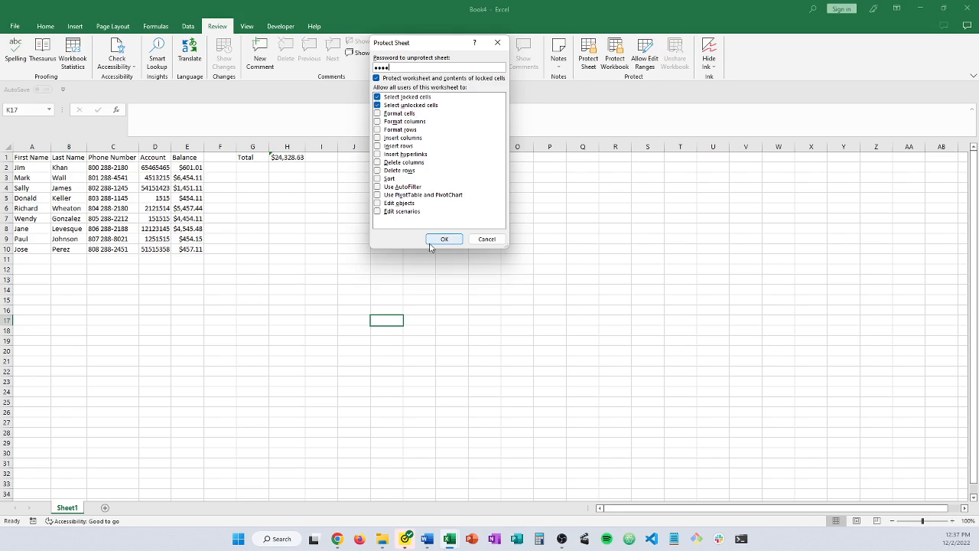
left_click(433, 241)
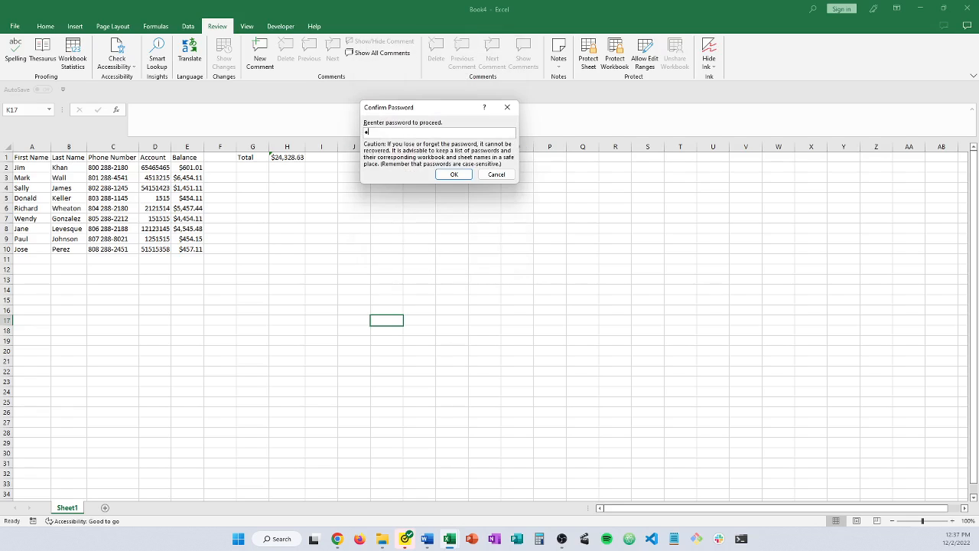
key("Return")
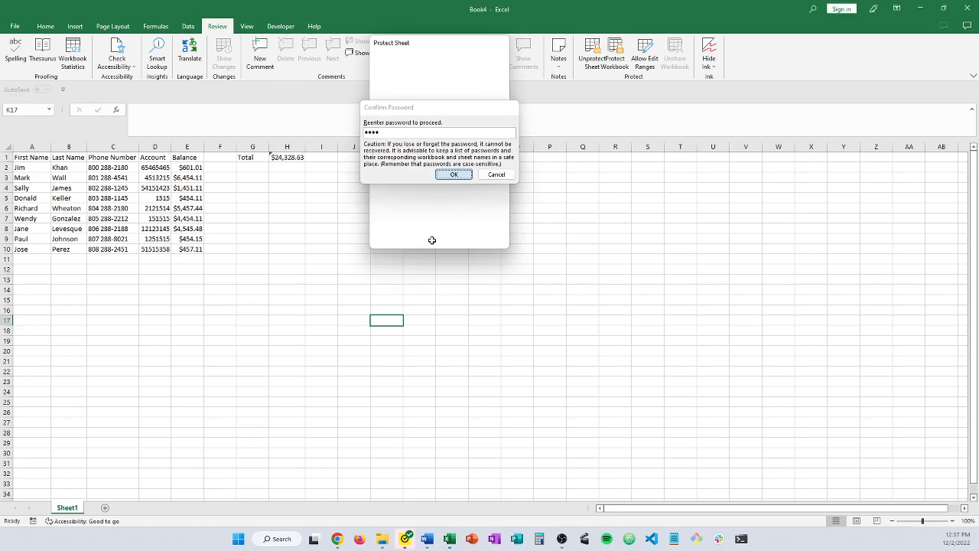
left_click(282, 157)
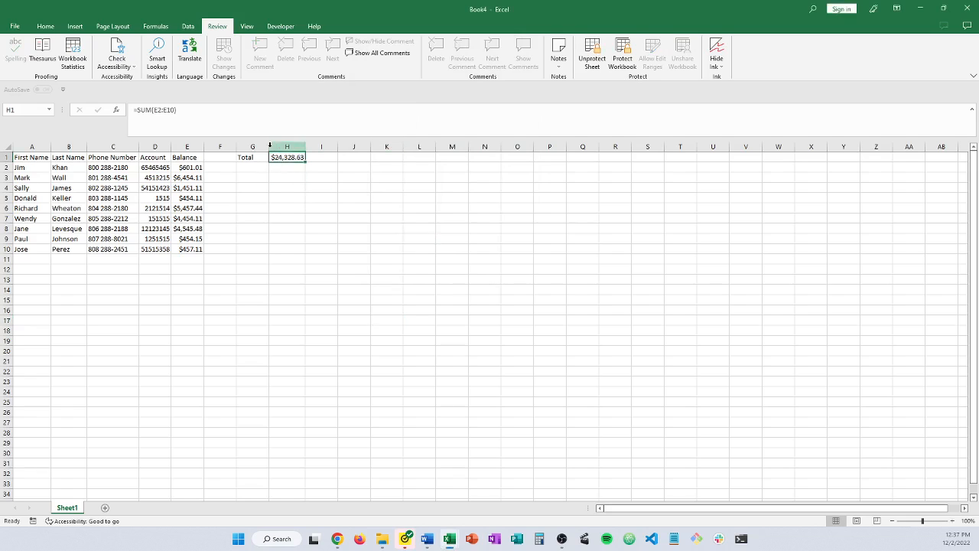
Delete H1's SUM formula, then undo the deletion to restore the total
key("F2")
key("shift+Home")
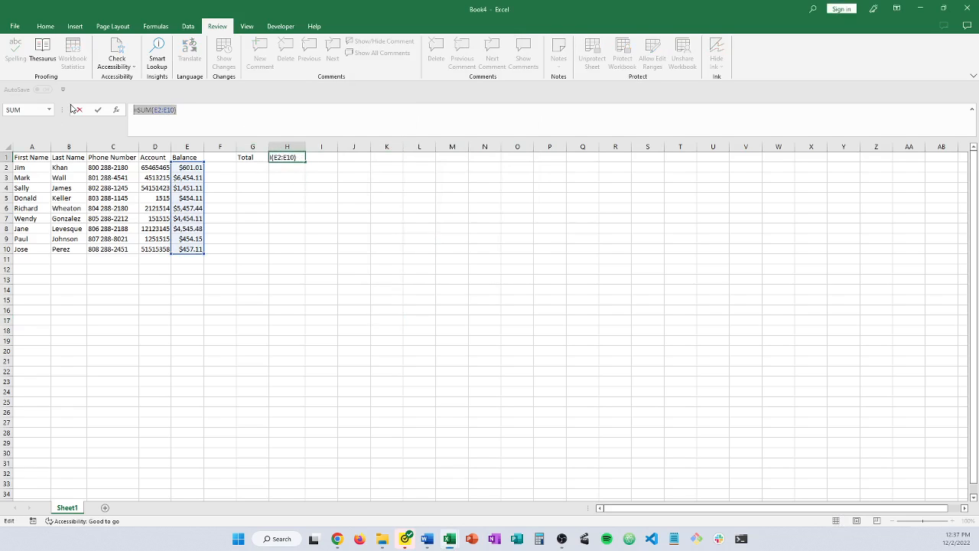
key("BackSpace")
key("Return")
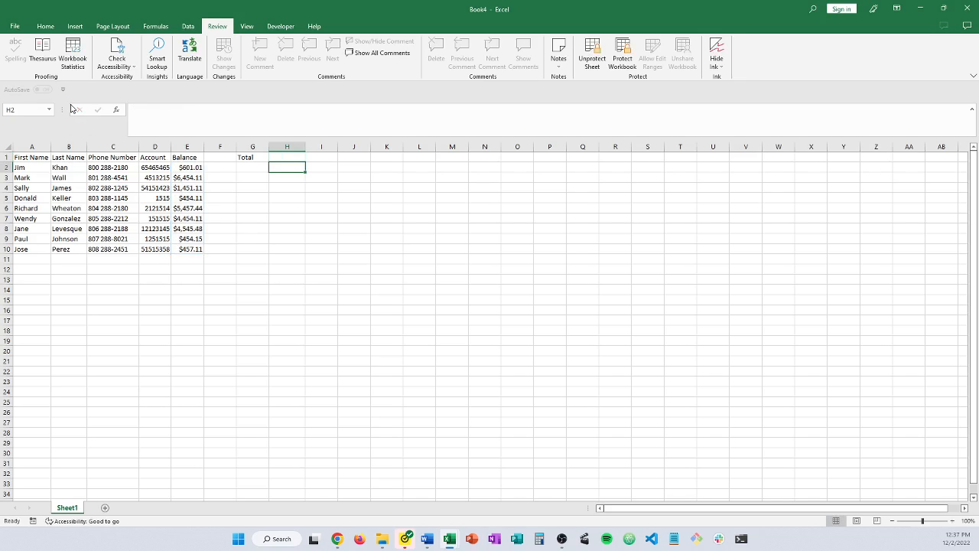
key("ctrl+z")
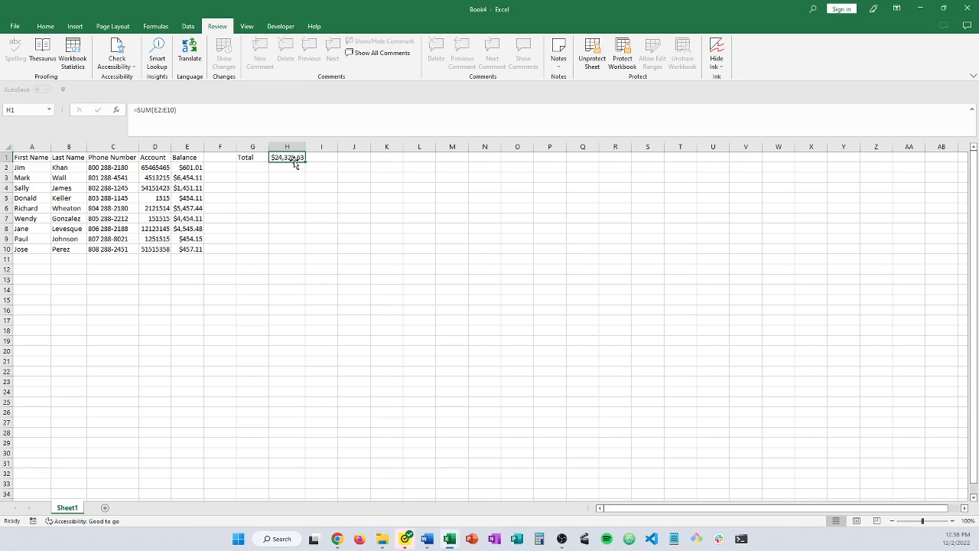
Reselect the H1 total and begin unprotecting the sheet with its password
left_click(290, 220)
left_click(290, 158)
right_click(292, 156)
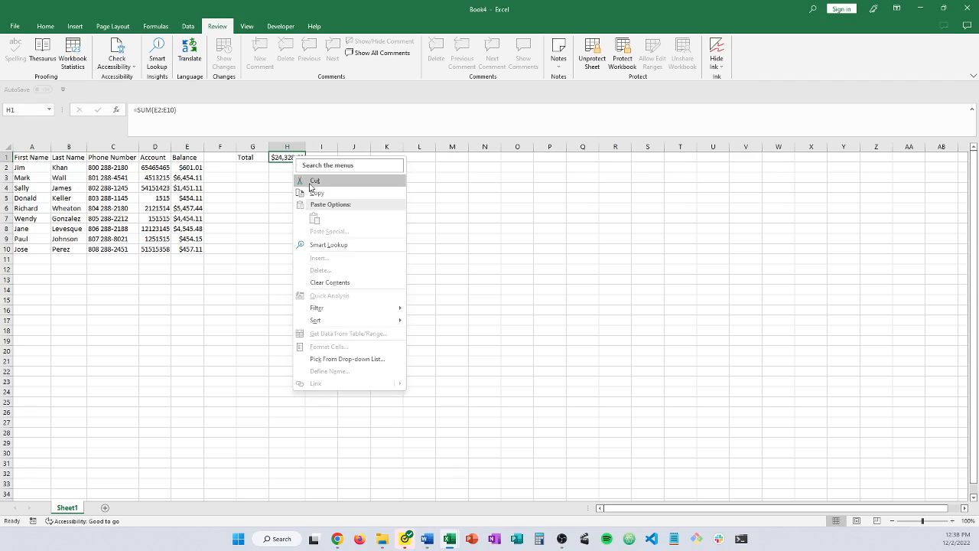
key("Escape")
right_click(282, 163)
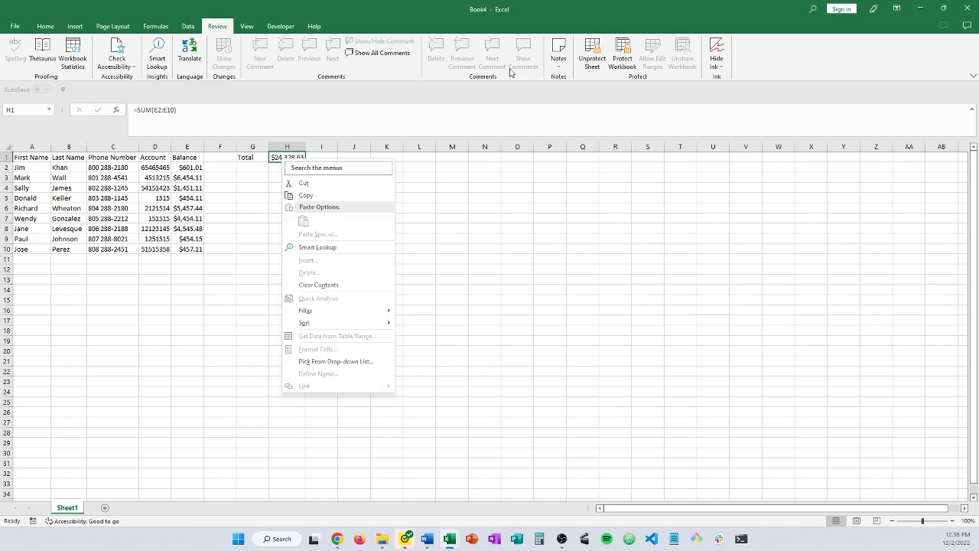
left_click(592, 51)
left_click(592, 50)
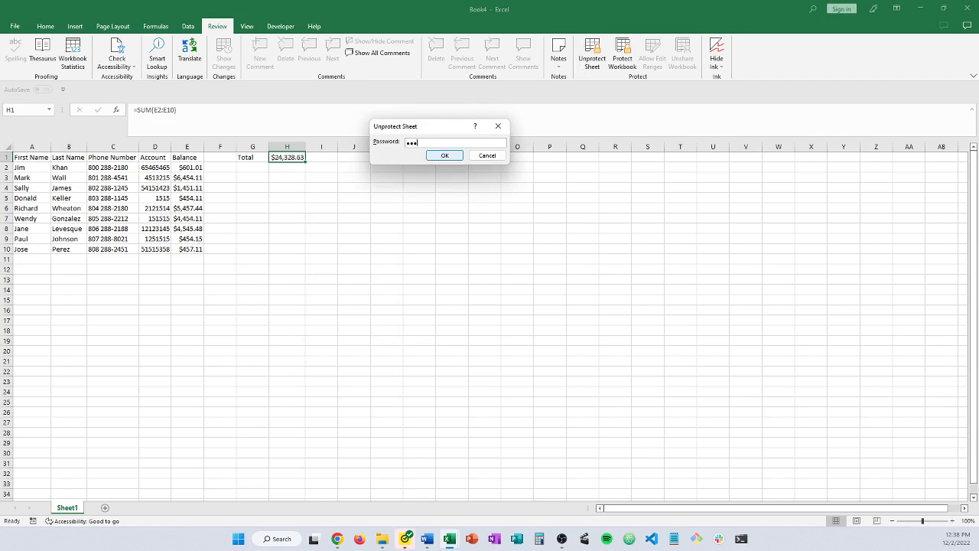
Unprotect the sheet and keep H1 marked Locked in its Format Cells protection settings
left_click(440, 156)
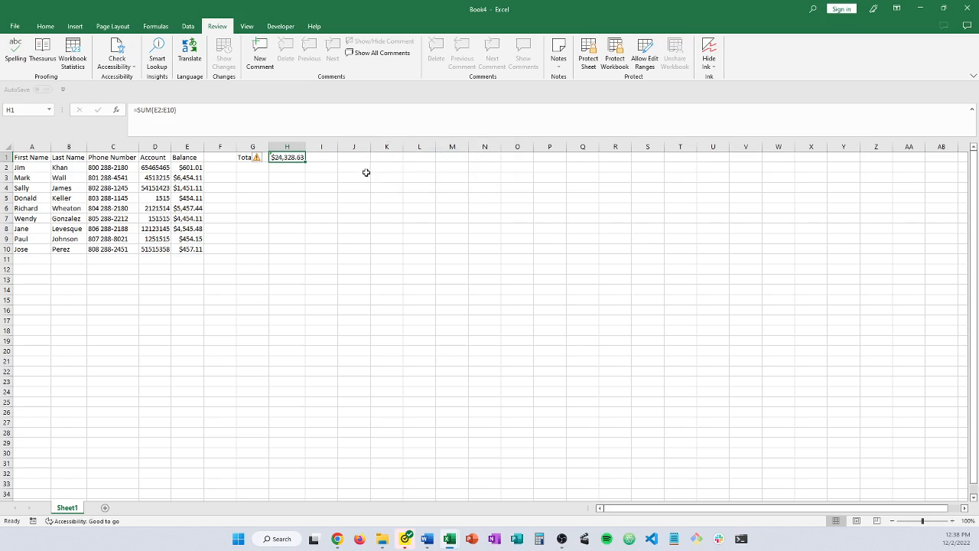
right_click(297, 160)
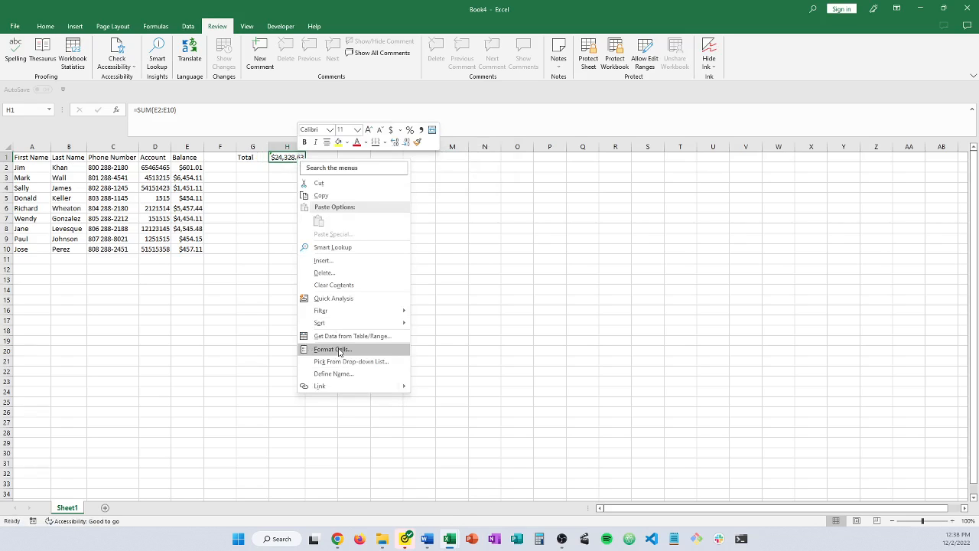
left_click(340, 349)
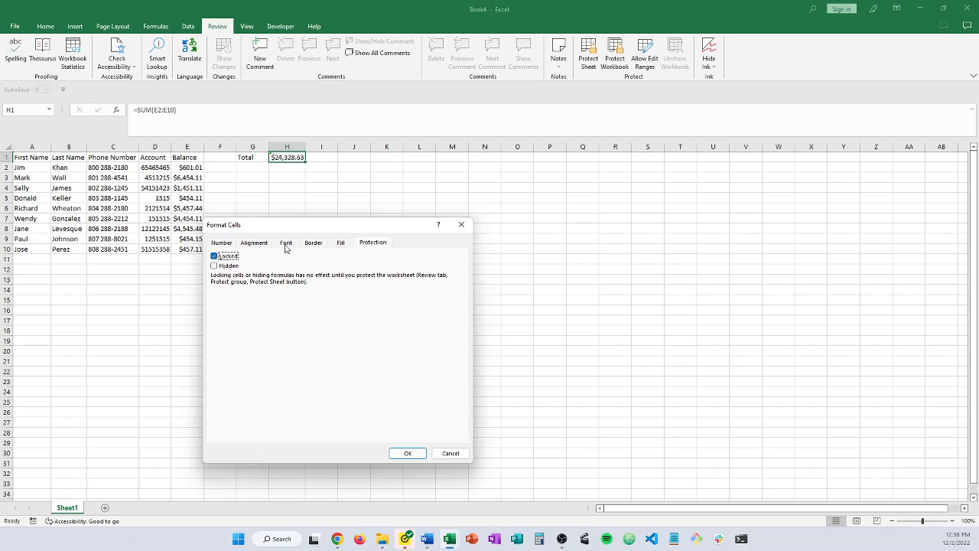
left_click(406, 452)
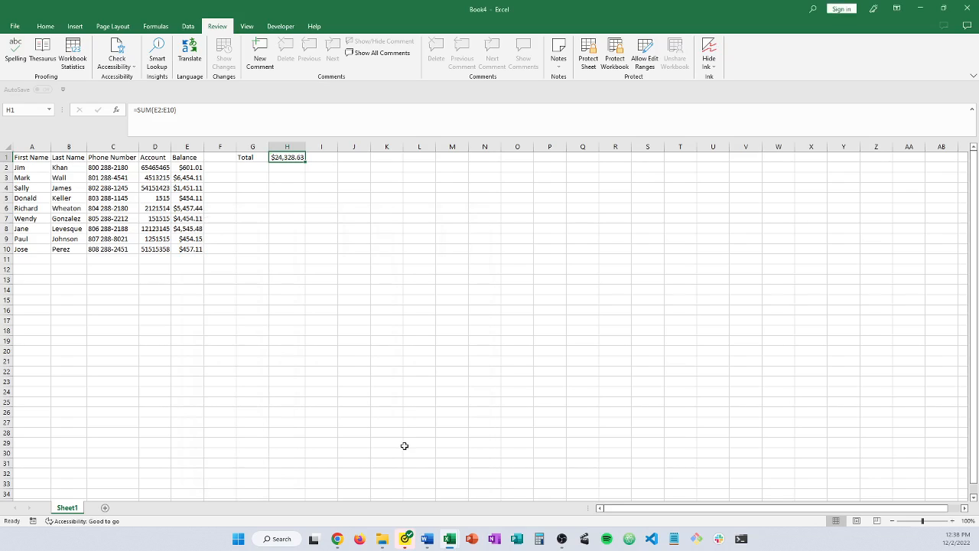
left_click(596, 64)
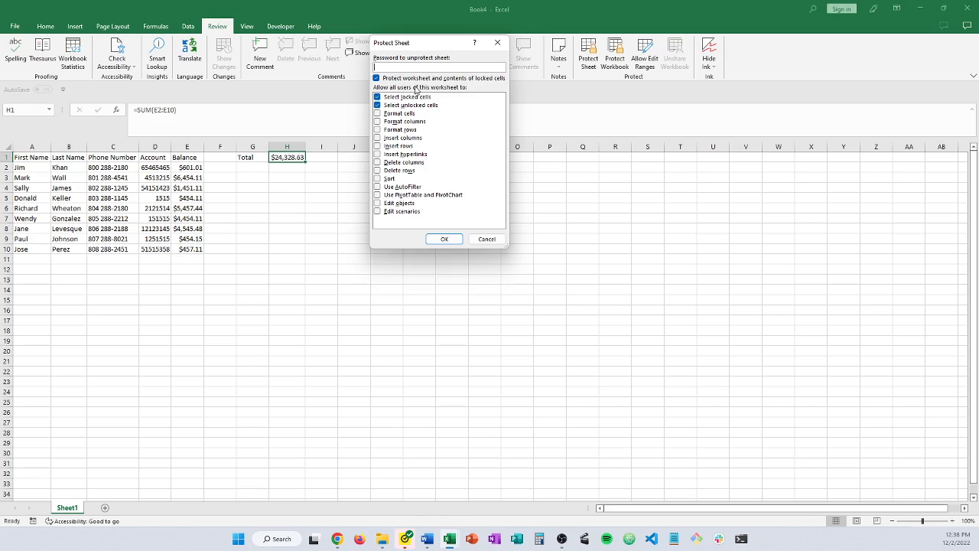
Reprotect the sheet with a password, with 'Select locked cells' turned off
left_click(378, 98)
left_click(406, 66)
key("Return")
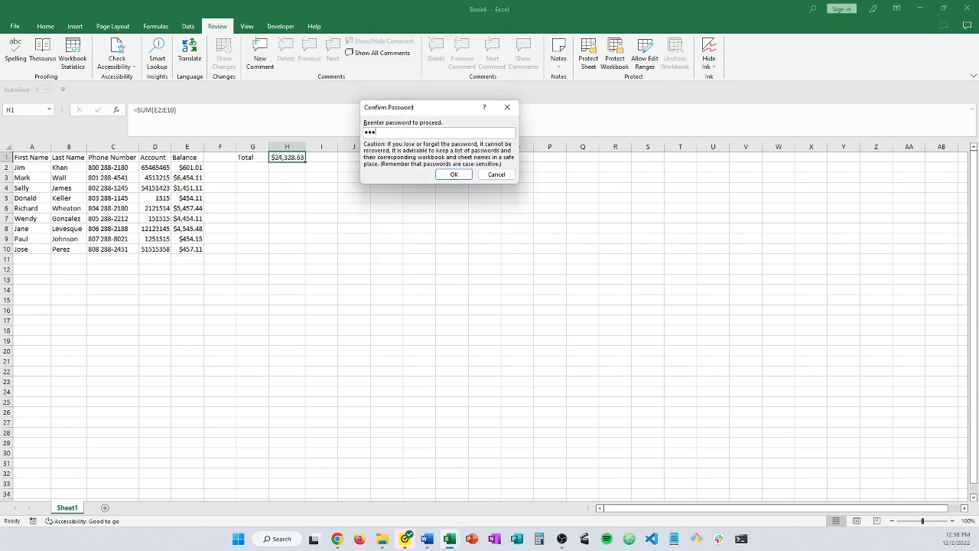
key("Return")
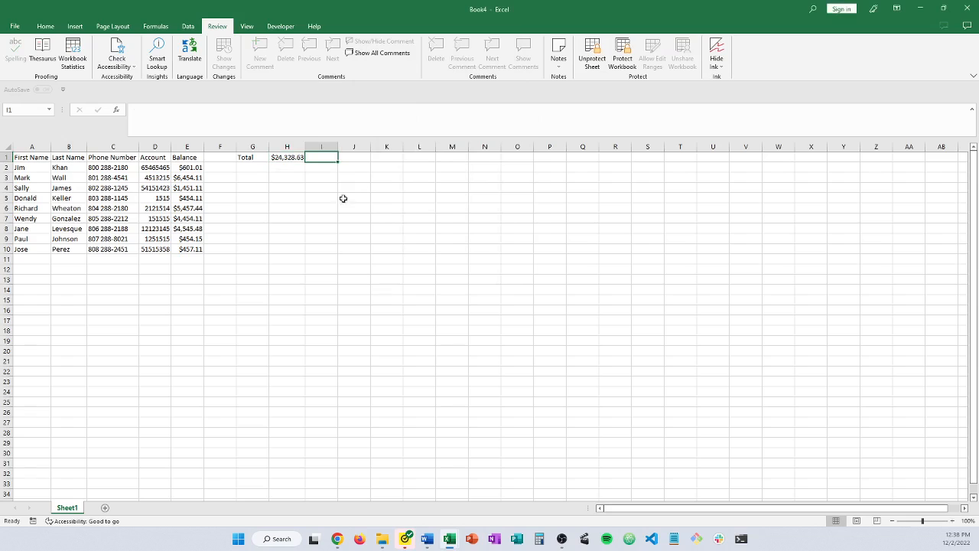
left_click(322, 219)
Enter a 5454 test balance in E11, then delete it
left_click(196, 259)
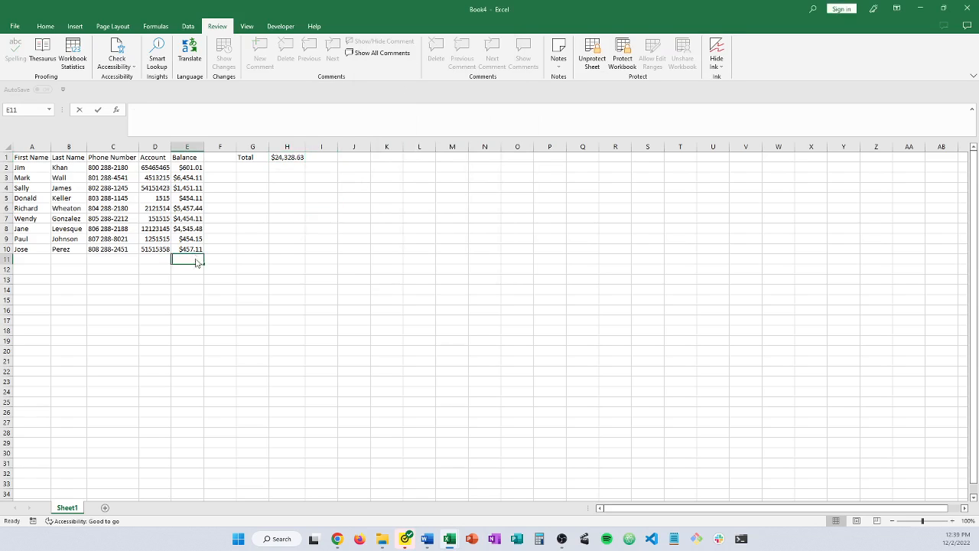
type("5454")
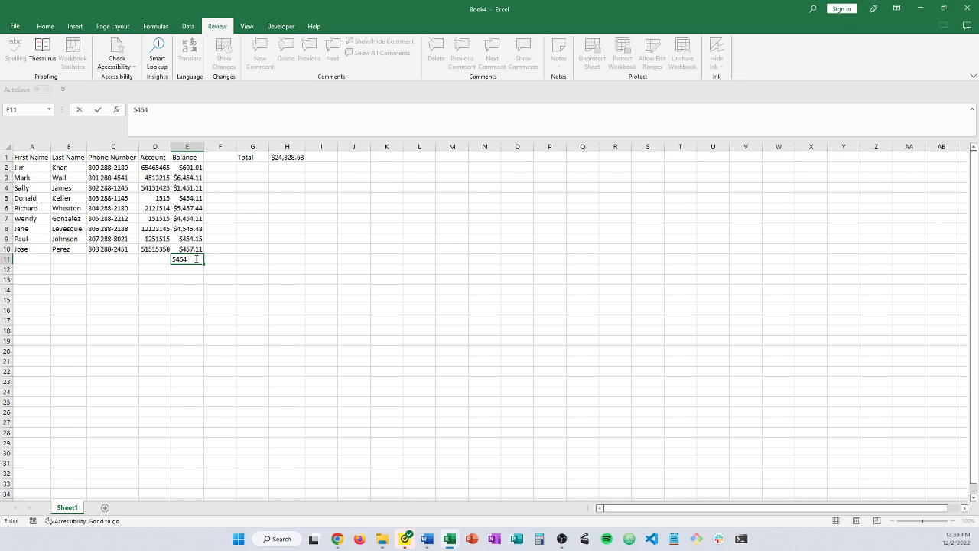
key("Return")
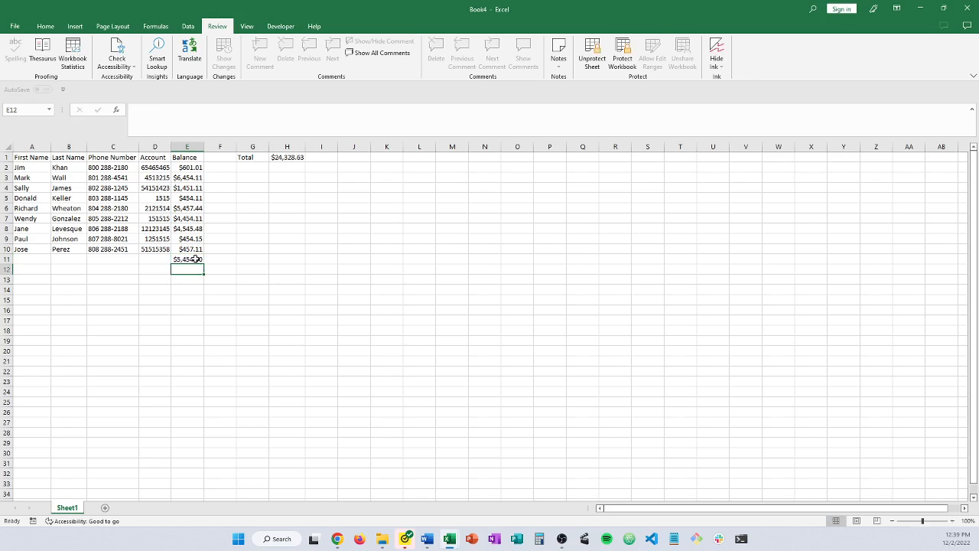
left_click(193, 259)
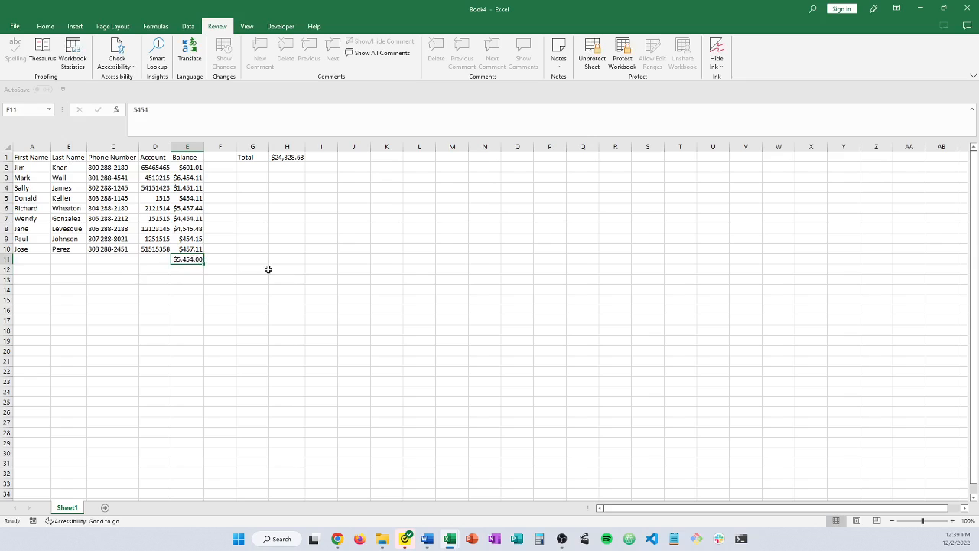
key("Delete")
Fill A11:E11 with the new customer's first name, last name, phone, account number and 521.00 balance
left_click(30, 262)
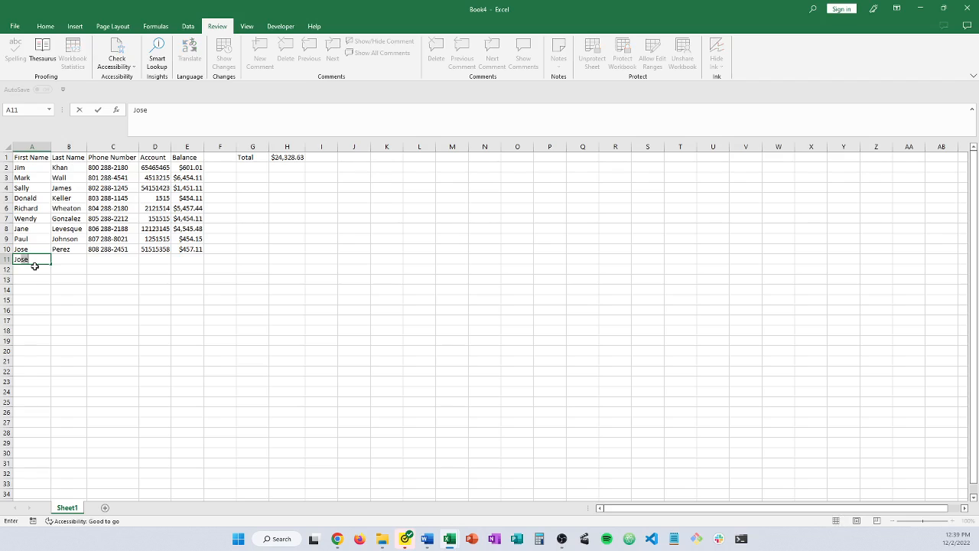
key("Tab")
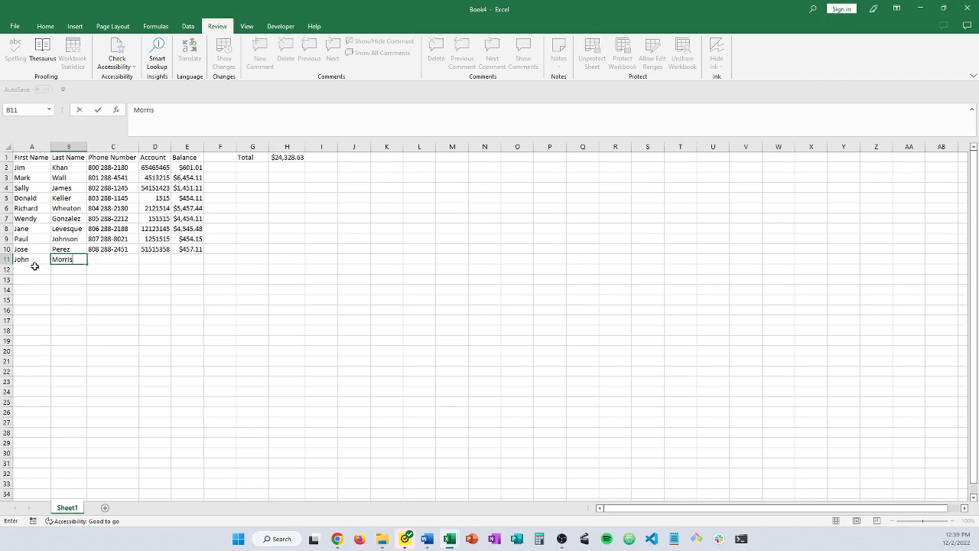
key("Tab")
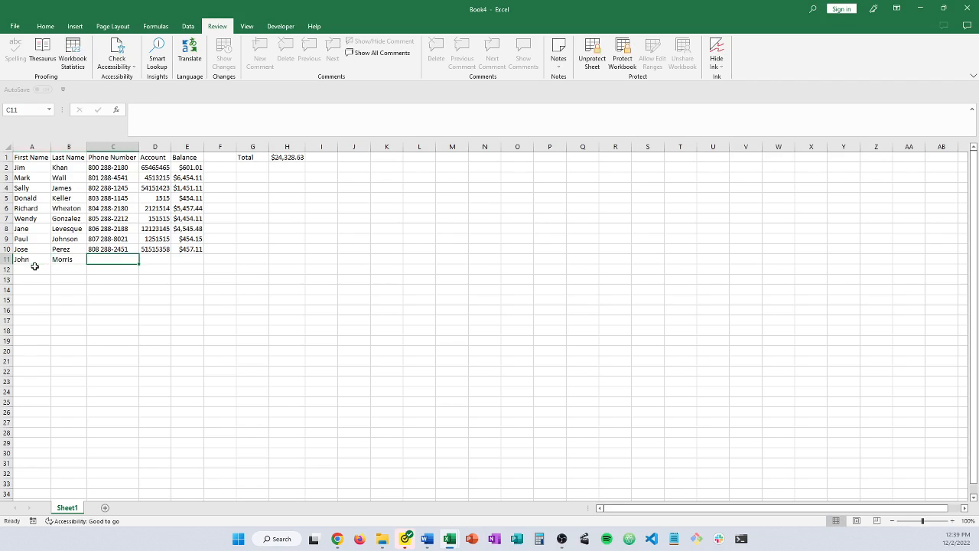
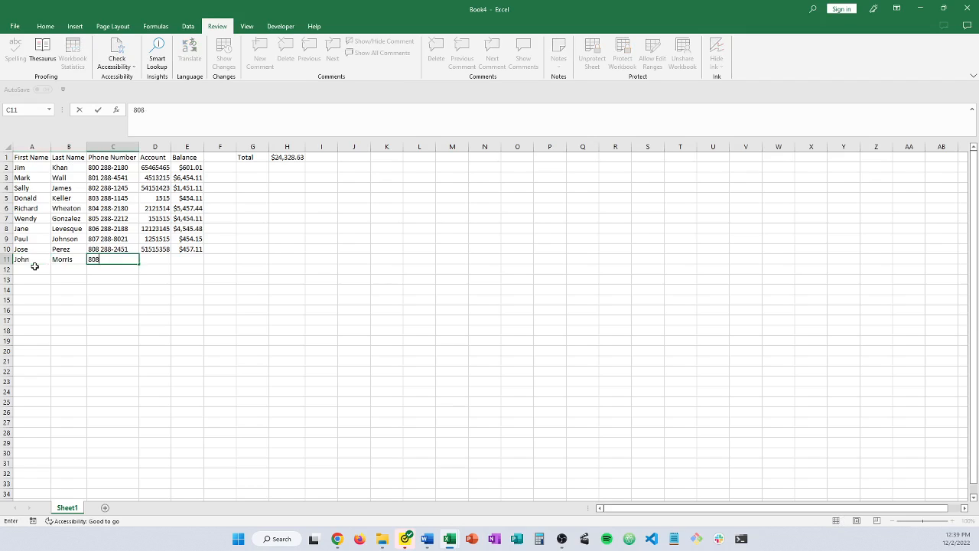
key("Tab")
key("Tab")
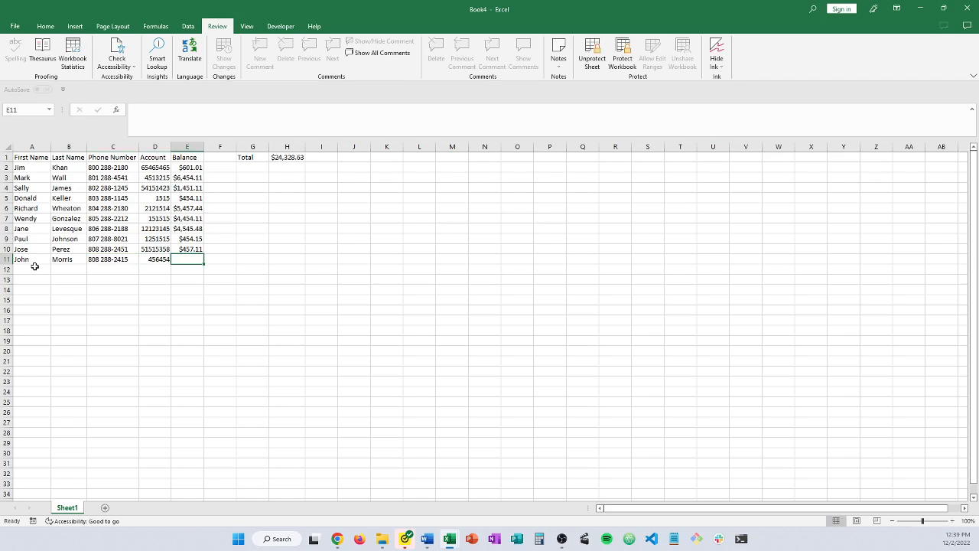
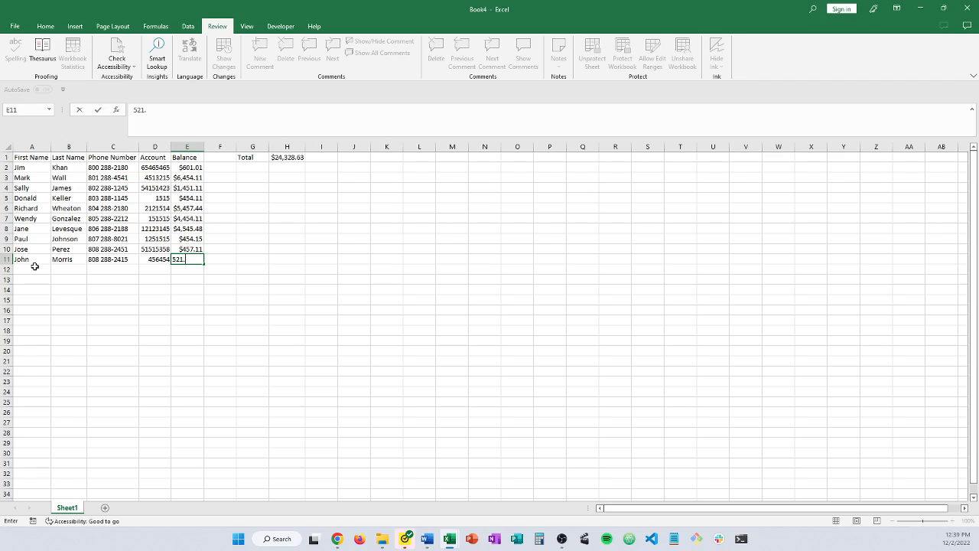
key("Return")
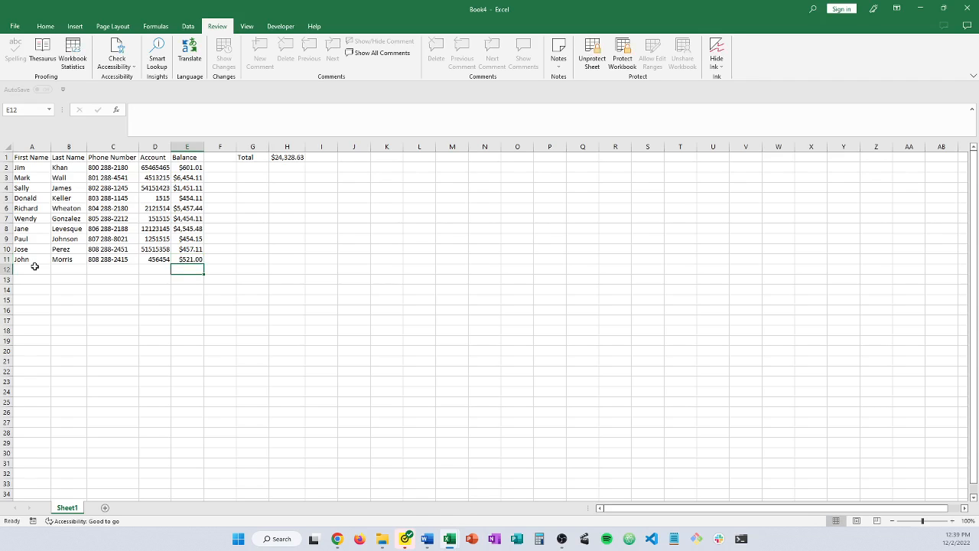
left_click(286, 166)
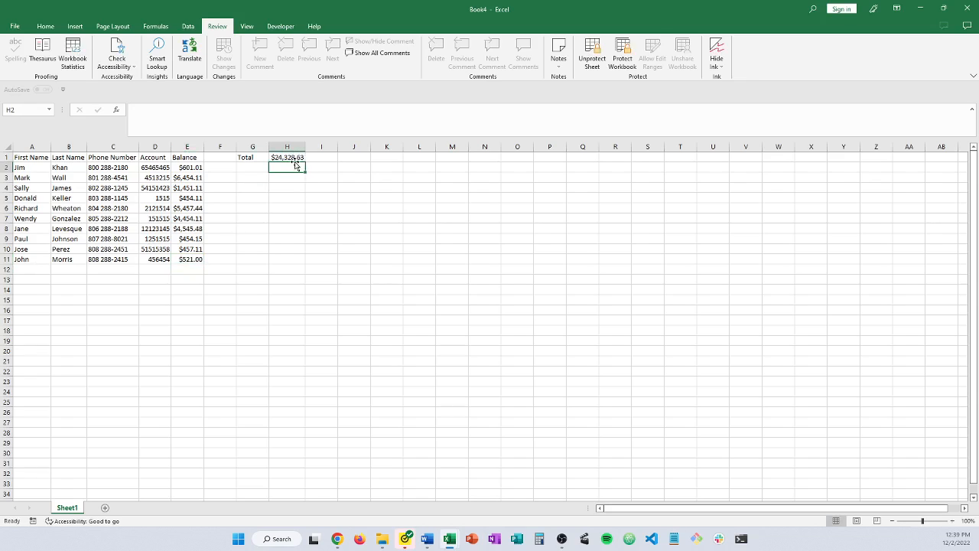
Try to edit the locked H1 total, confirming protection blocks it
double_click(290, 157)
left_click(291, 156)
double_click(290, 157)
left_click(290, 156)
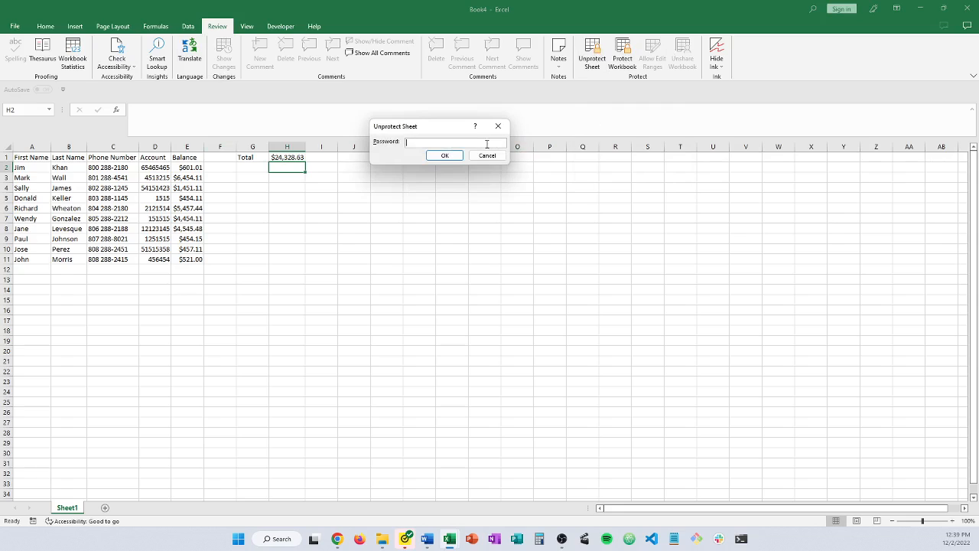
Enter the password to unprotect the sheet, then select H1
type("••")
key("Return")
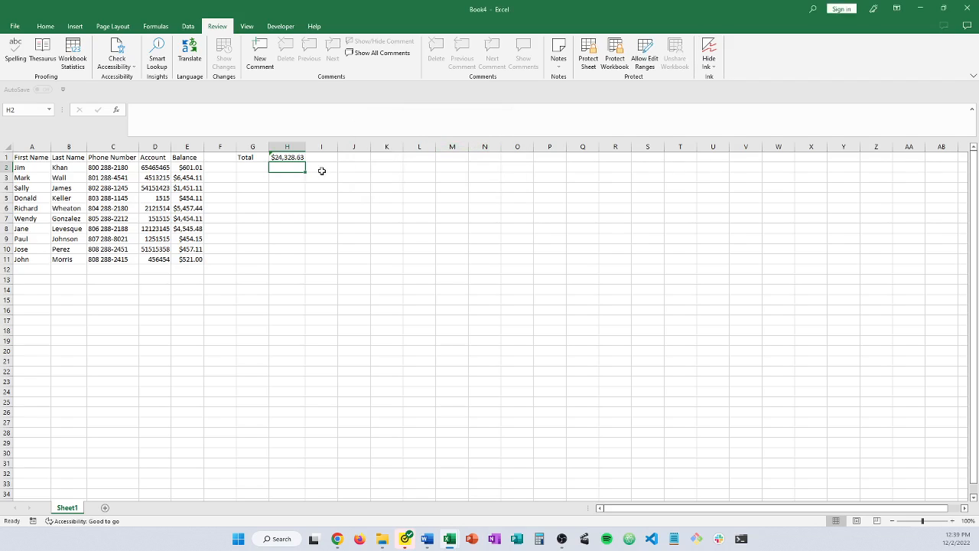
left_click(297, 157)
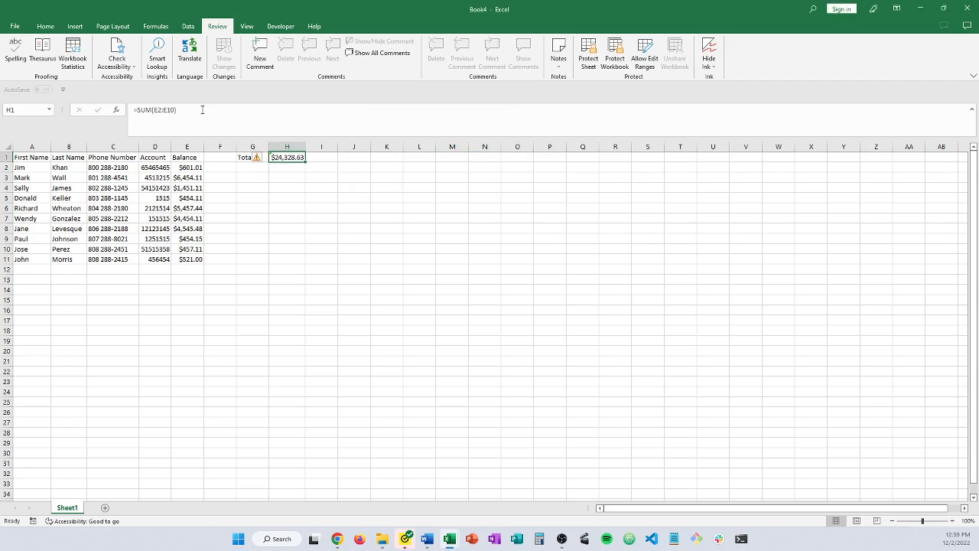
Widen H1's formula to =SUM(E2:E100), so the total becomes $24,849.63
left_click(175, 109)
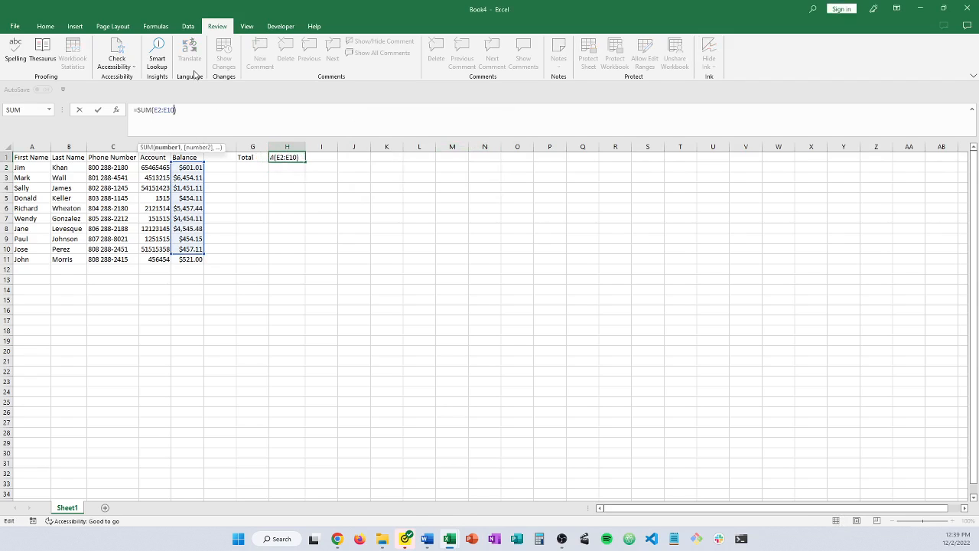
type("0")
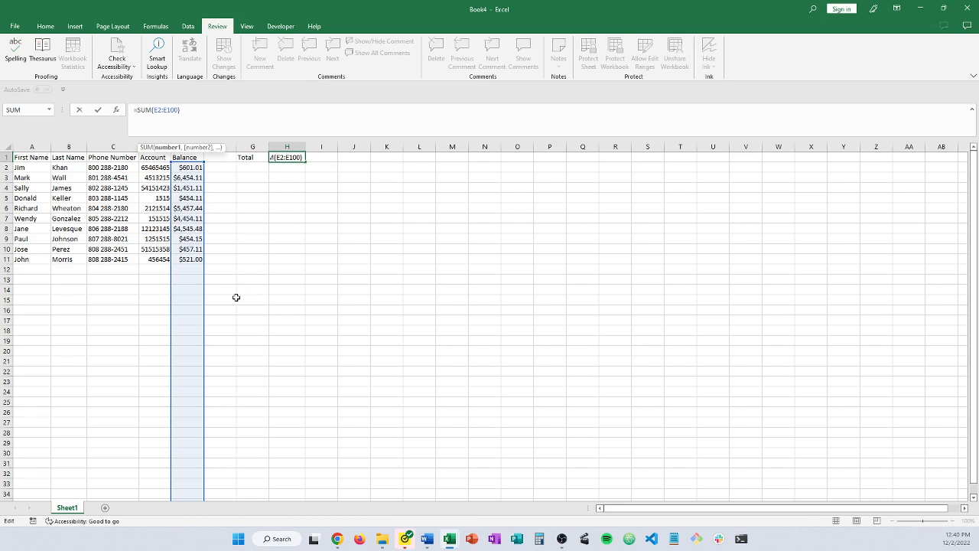
scroll(235, 299, "down", 11)
scroll(234, 299, "down", 17)
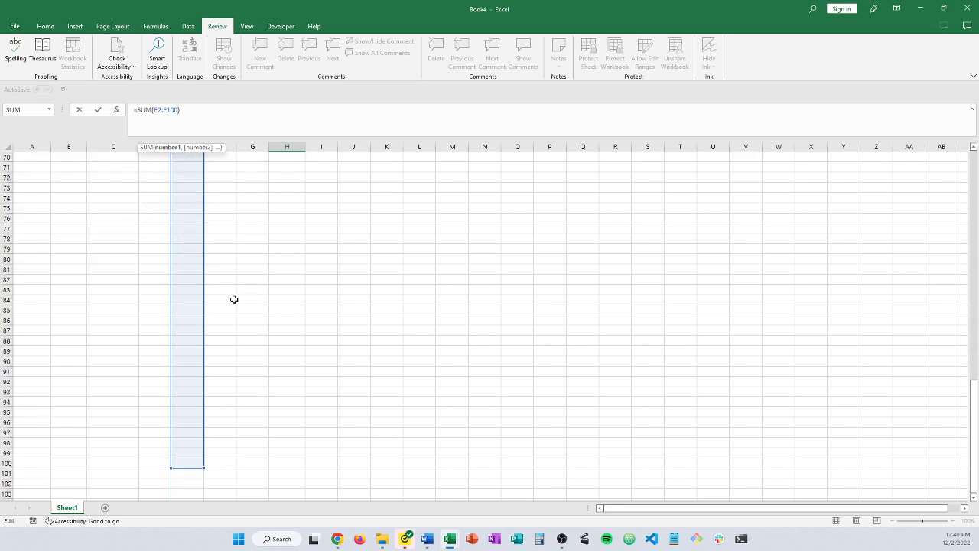
scroll(260, 322, "up", 20)
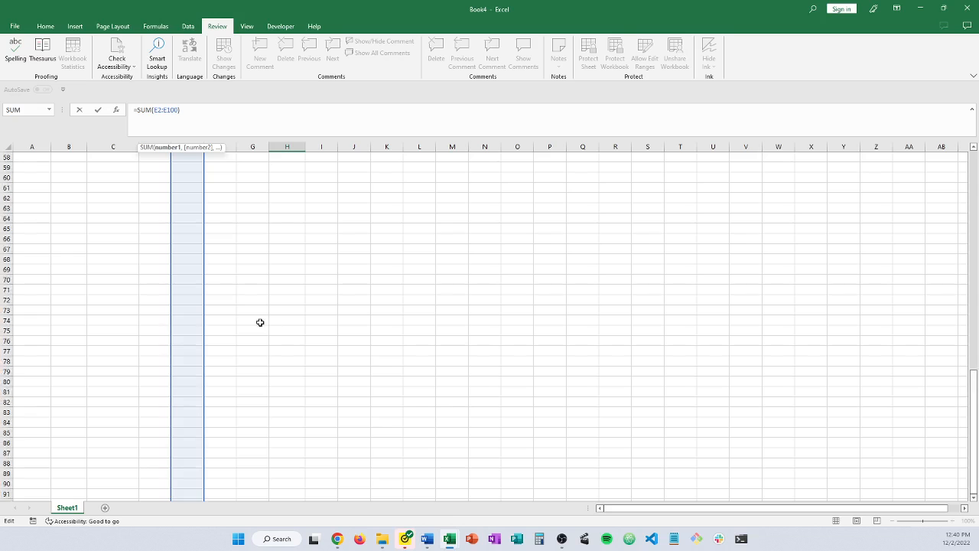
scroll(260, 322, "up", 1)
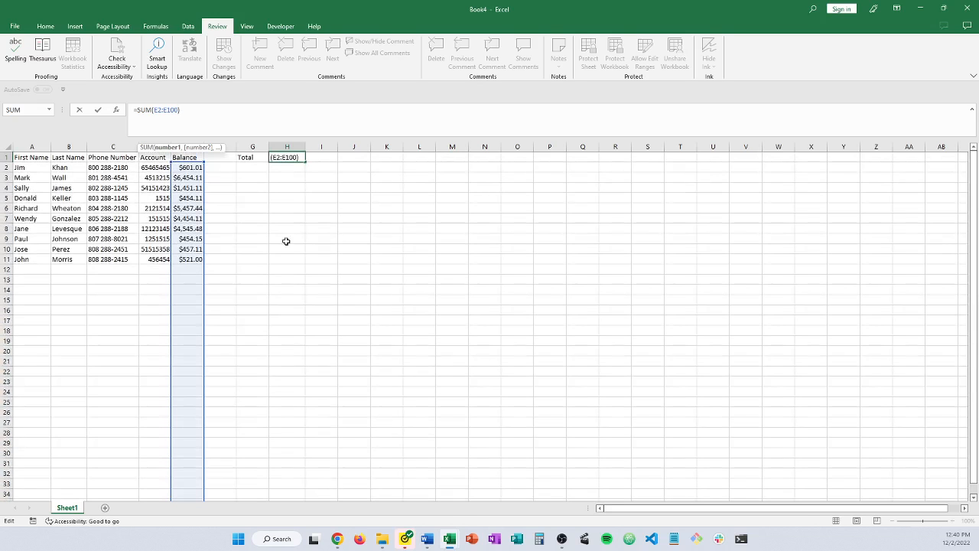
key("Return")
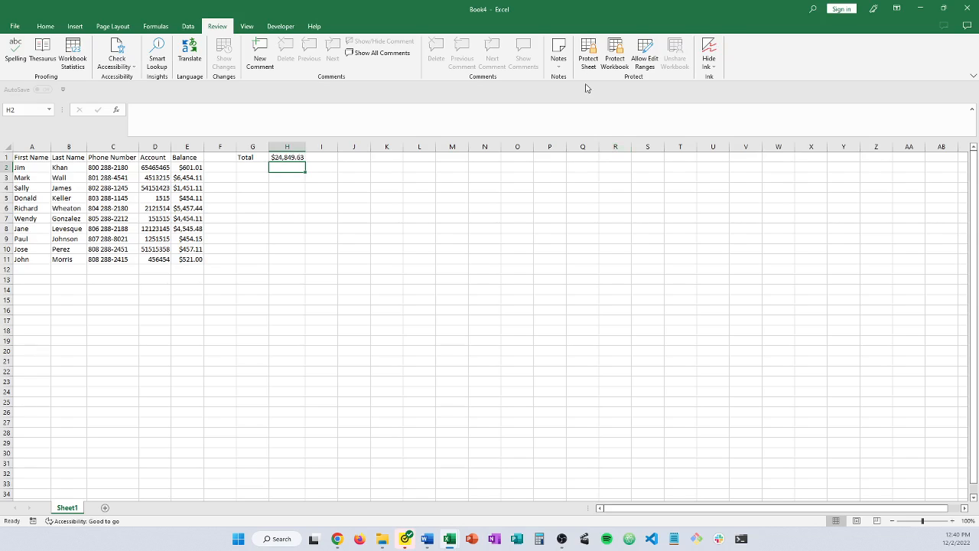
left_click(590, 47)
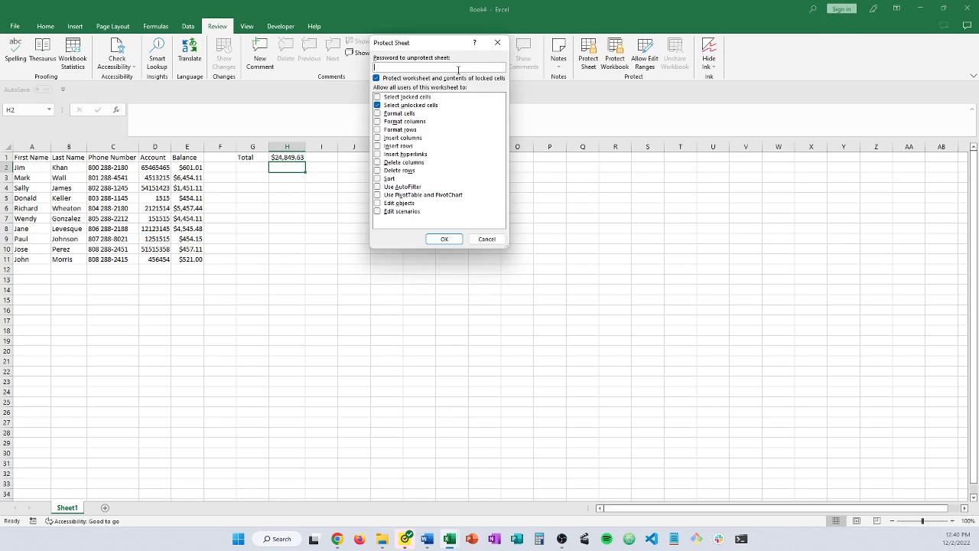
Enter and confirm the sheet password to lock the total again, then go to A12
type("••••")
key("Return")
type("••••")
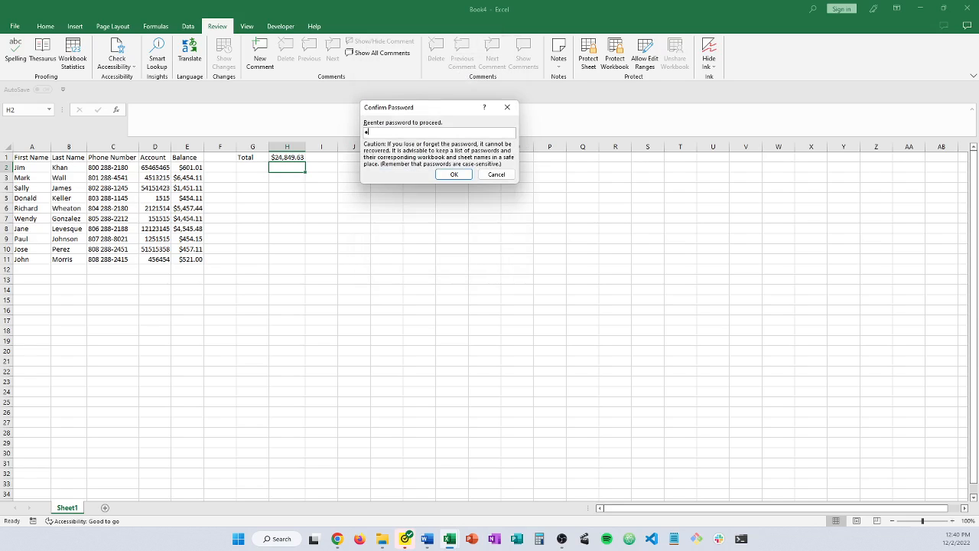
key("Return")
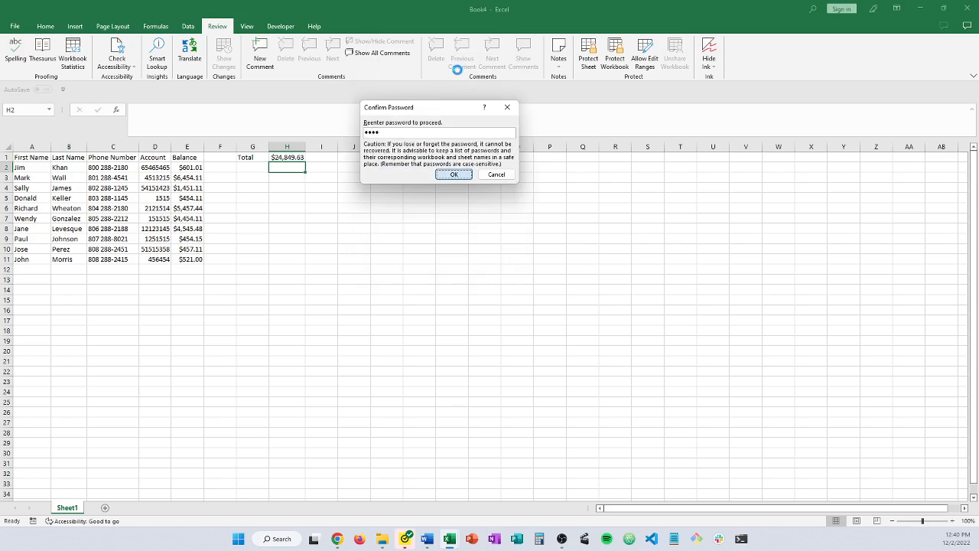
left_click(40, 270)
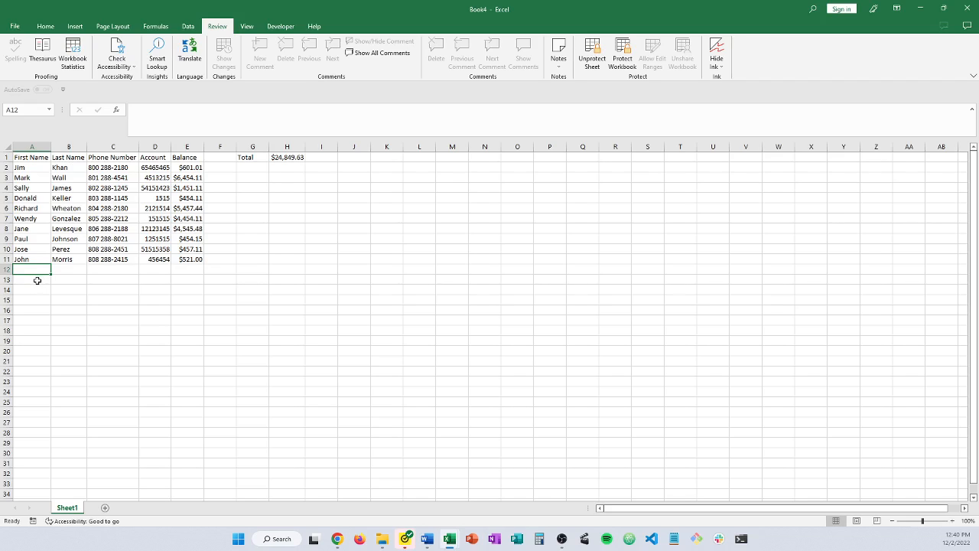
Enter the new customer's first name, last name and phone number across row 12
key("Tab")
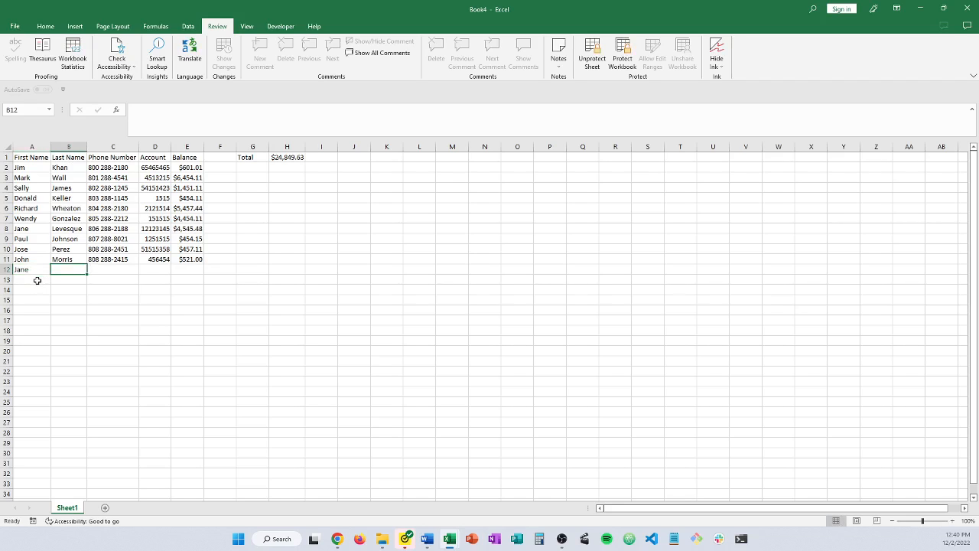
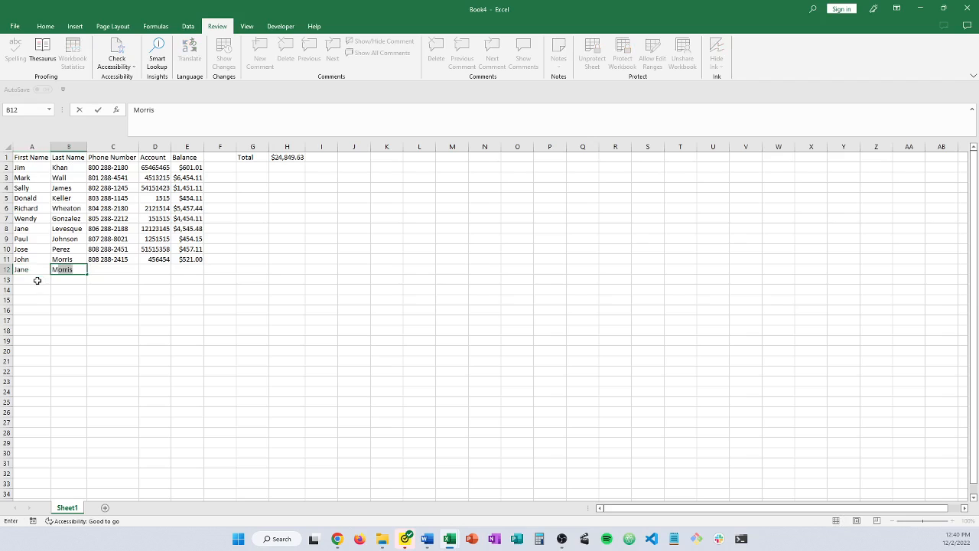
key("Tab")
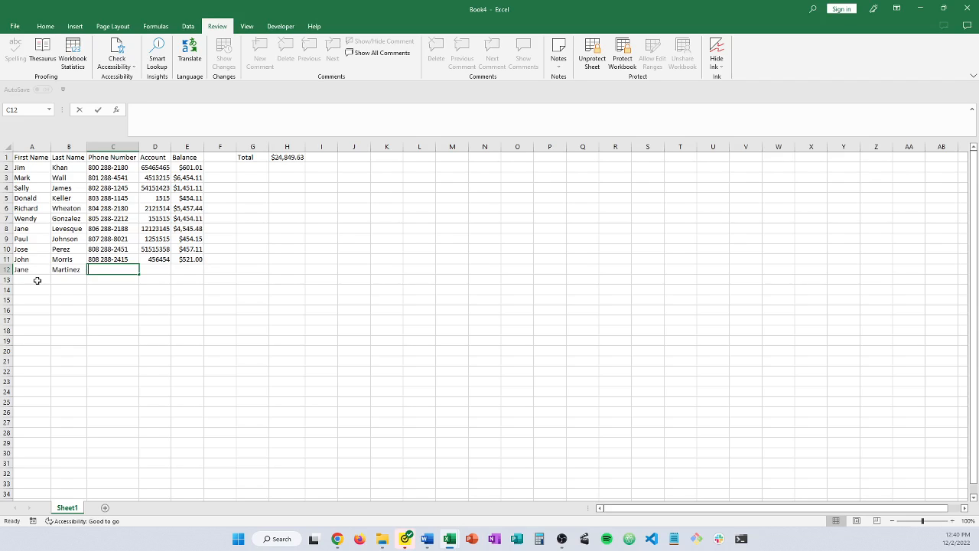
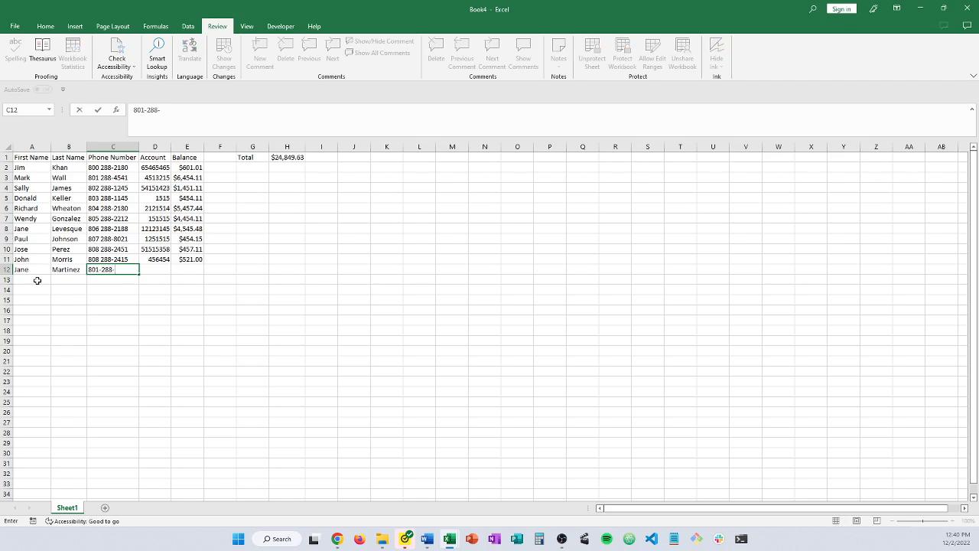
key("Tab")
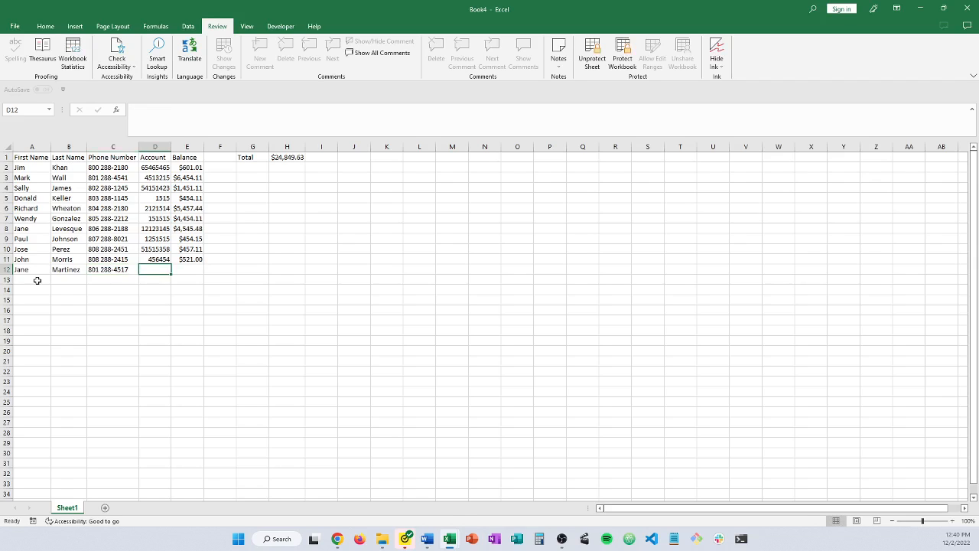
Fill in the customer's account number and a 3000.01 balance in row 12
key("Tab")
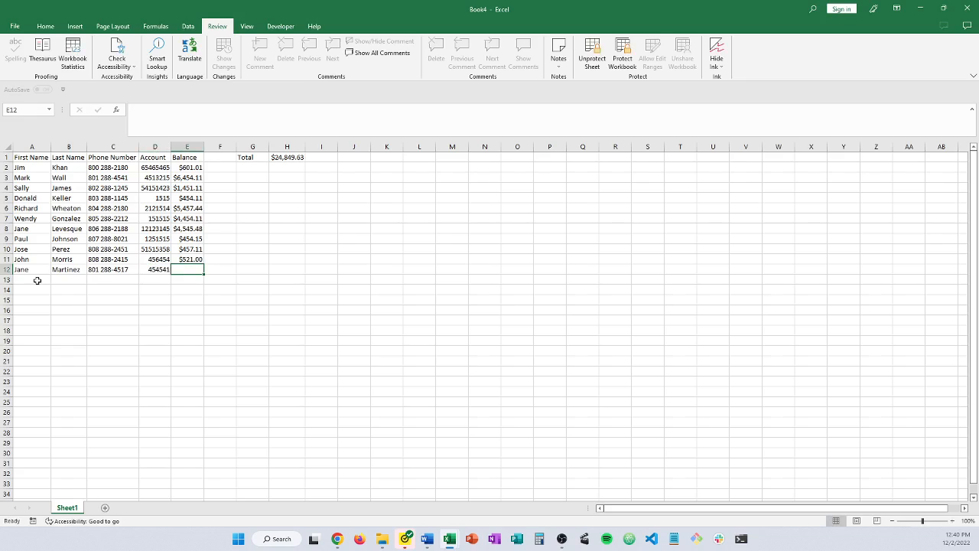
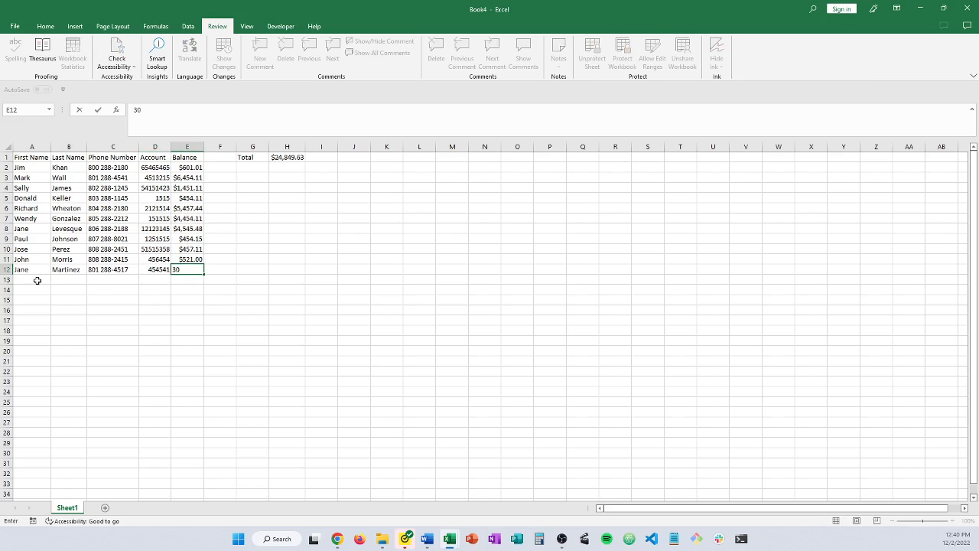
key("BackSpace")
key("Return")
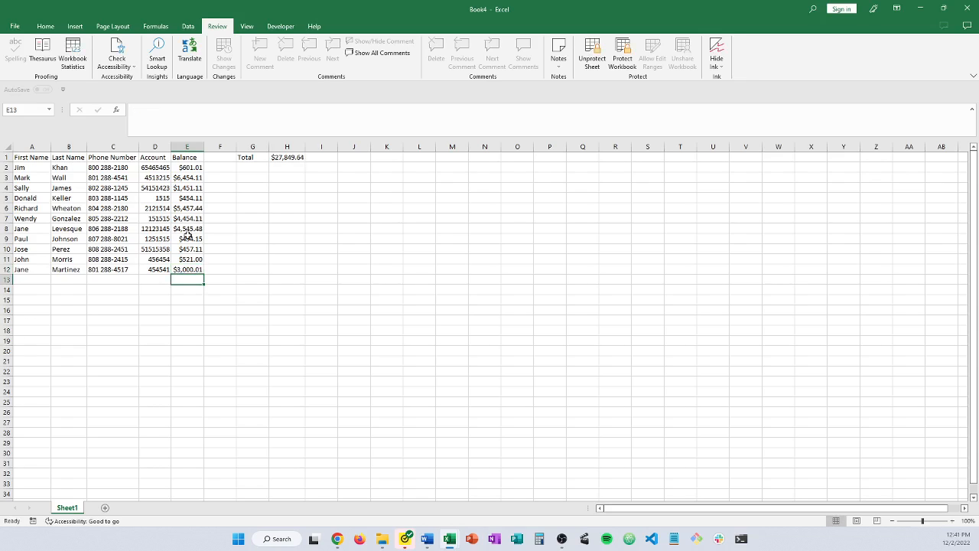
left_click(190, 270)
Clear the 3000.01 balance from E12, select E3, then switch away from Excel
key("Delete")
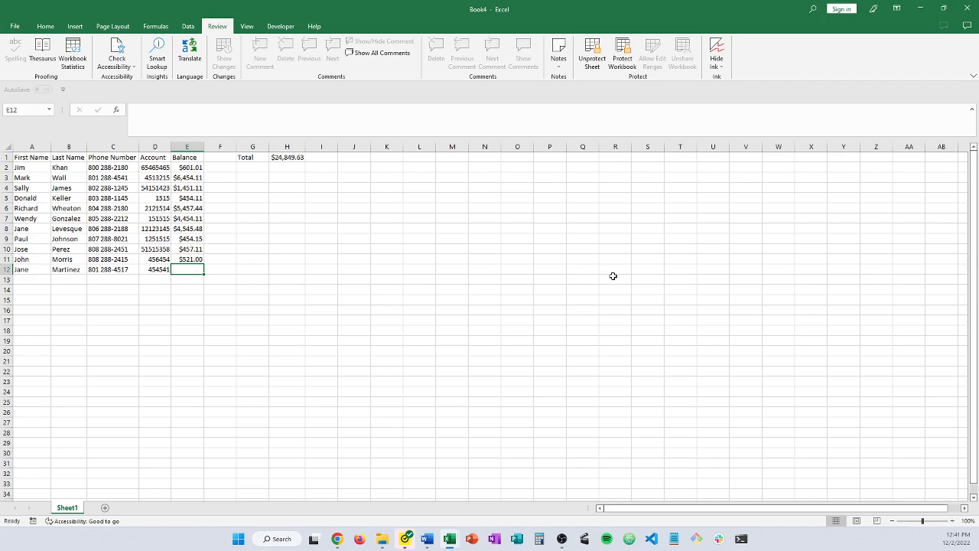
left_click(181, 176)
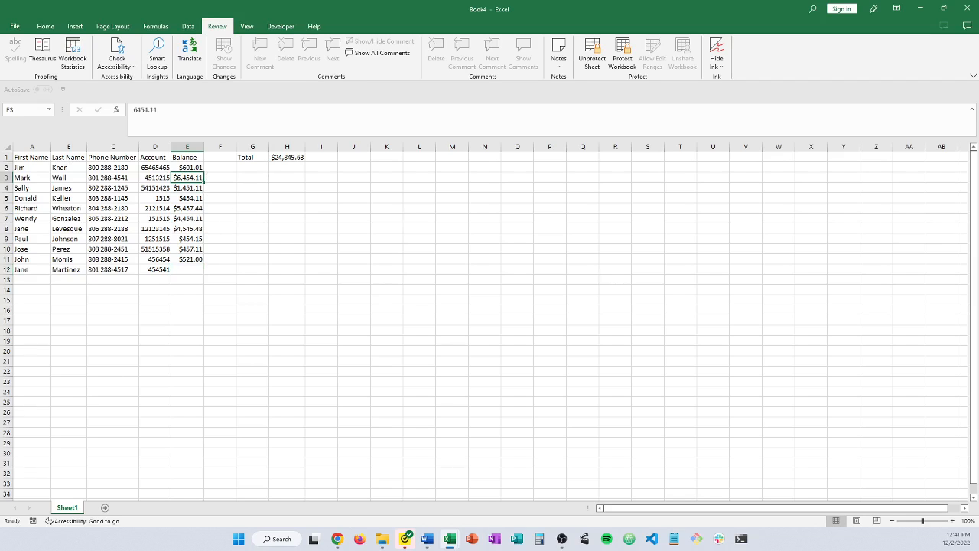
key("alt+Tab")
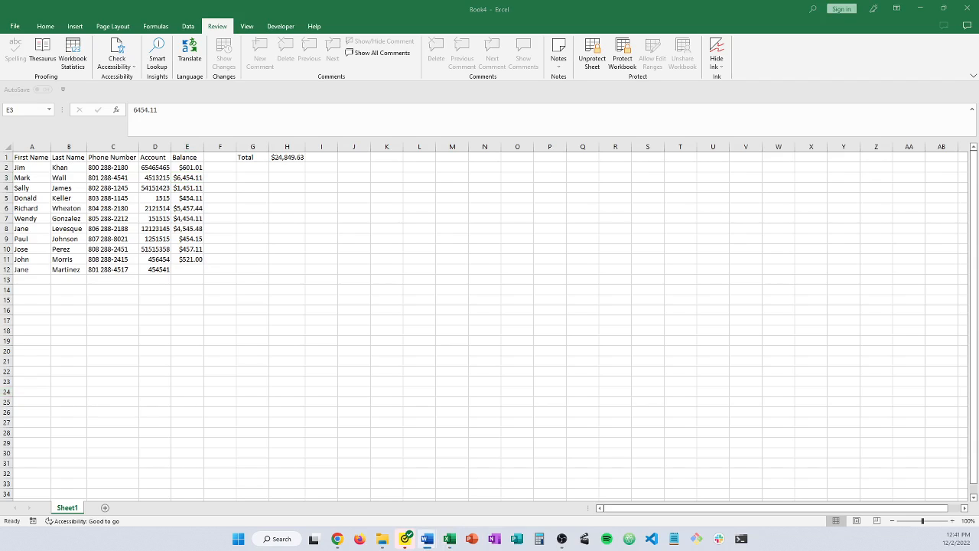